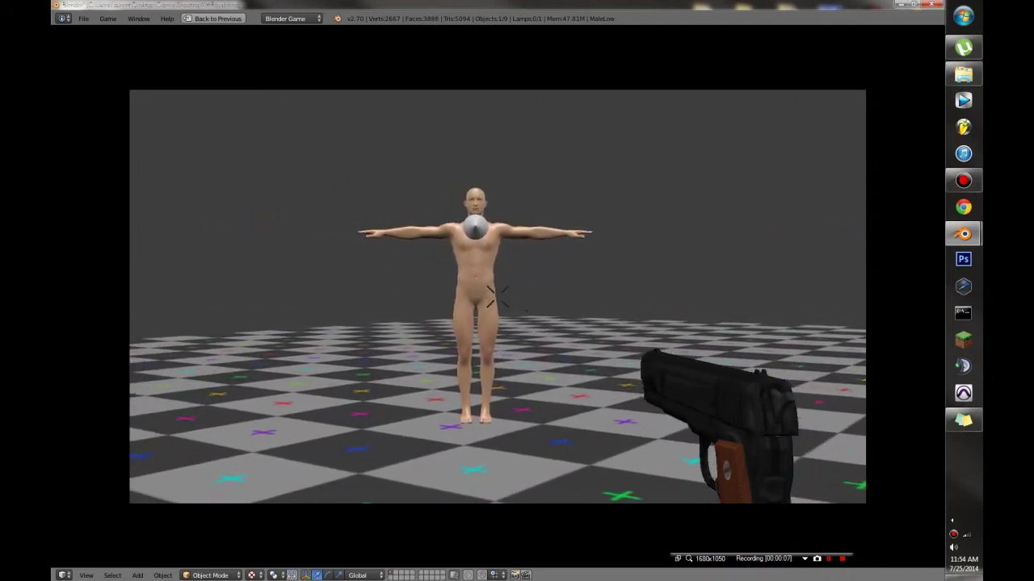
Play the game twice, shooting the standing figure under the crosshair until it topples, then stop
click(496, 296)
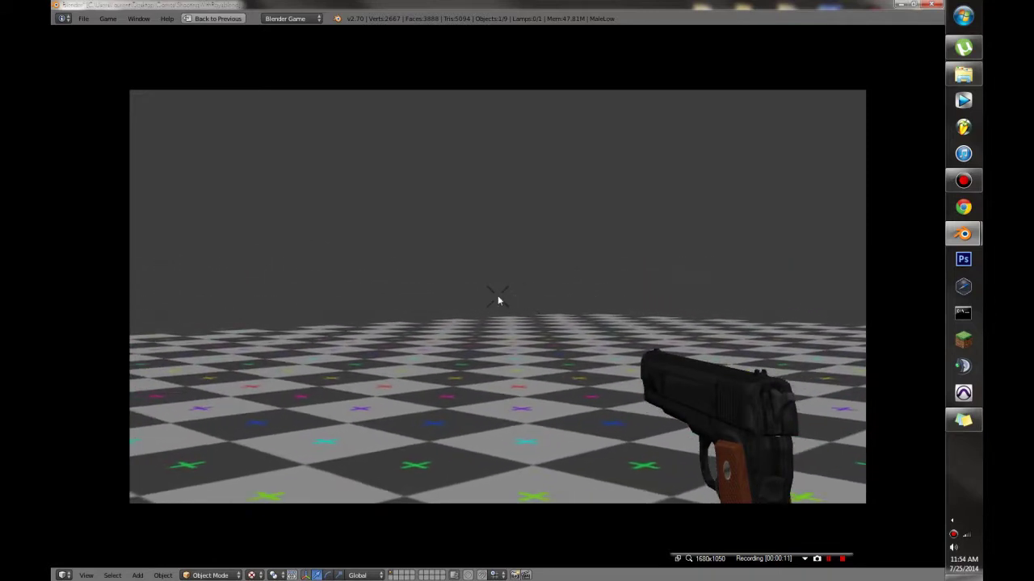
key(Escape)
key(p)
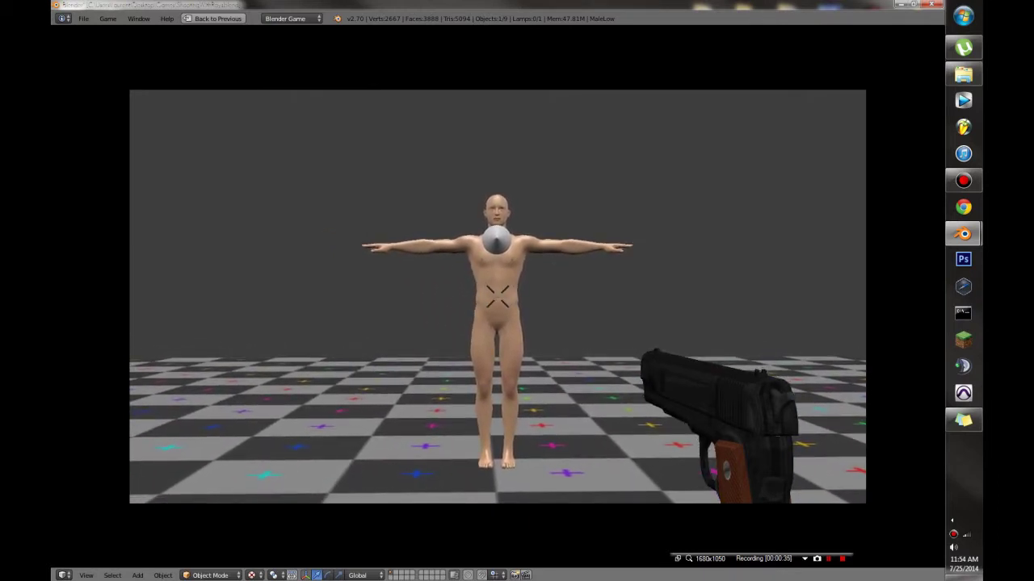
click(498, 297)
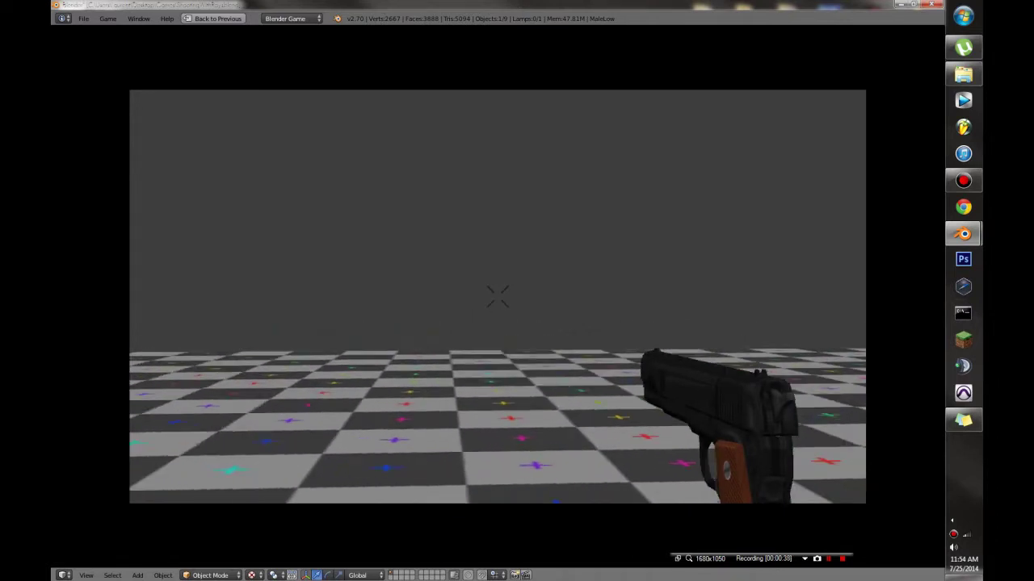
key(Escape)
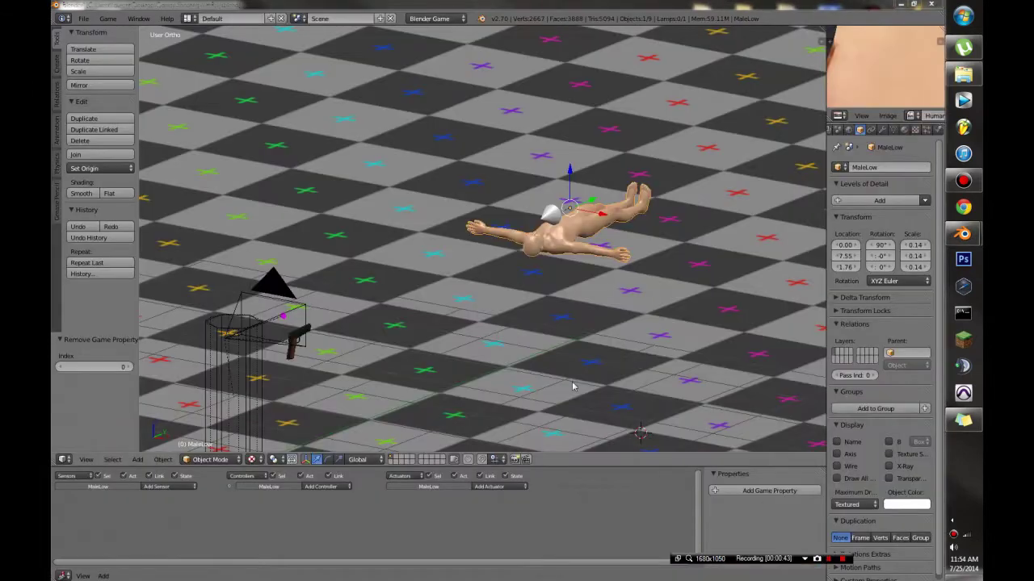
Orbit the view and select the Player object, trying a rotation then cancelling it
mouse_move(513, 377)
middle_down()
mouse_move(528, 348)
mouse_move(528, 364)
middle_up()
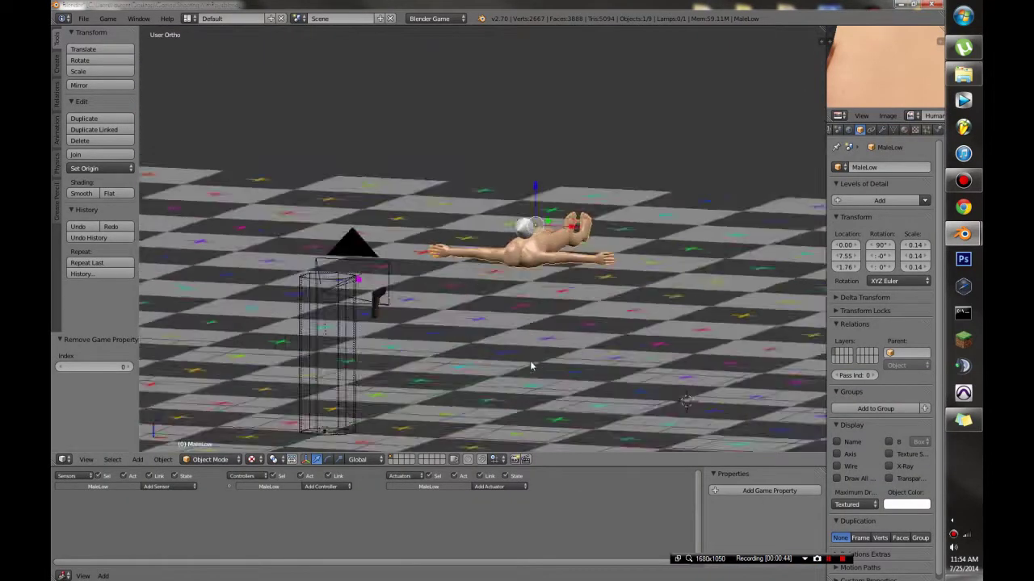
right_click(317, 364)
right_click(328, 293)
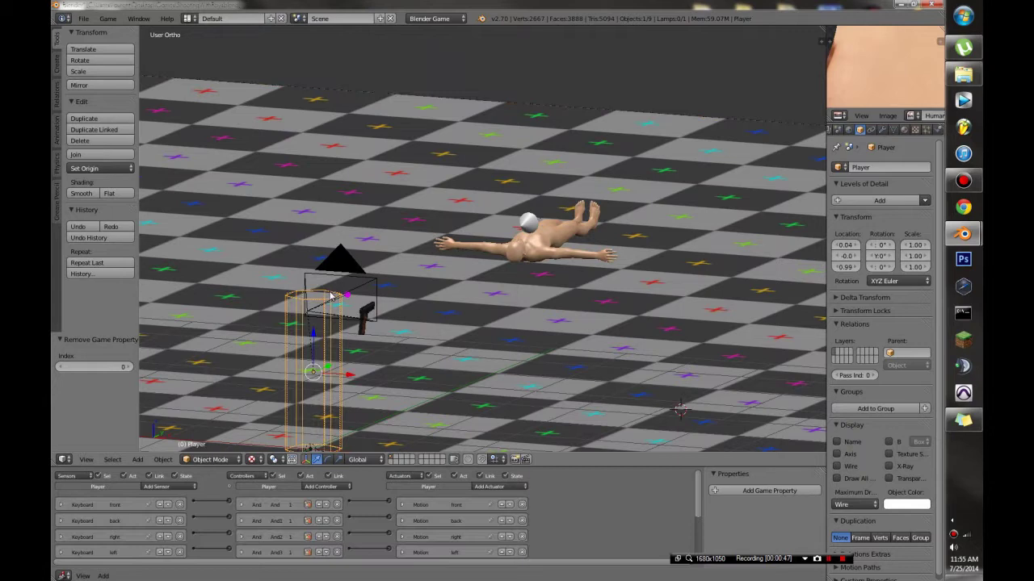
key(r)
key(r)
key(Escape)
Run the game and turn the Player right to check the gun follows, then zoom in
key(p)
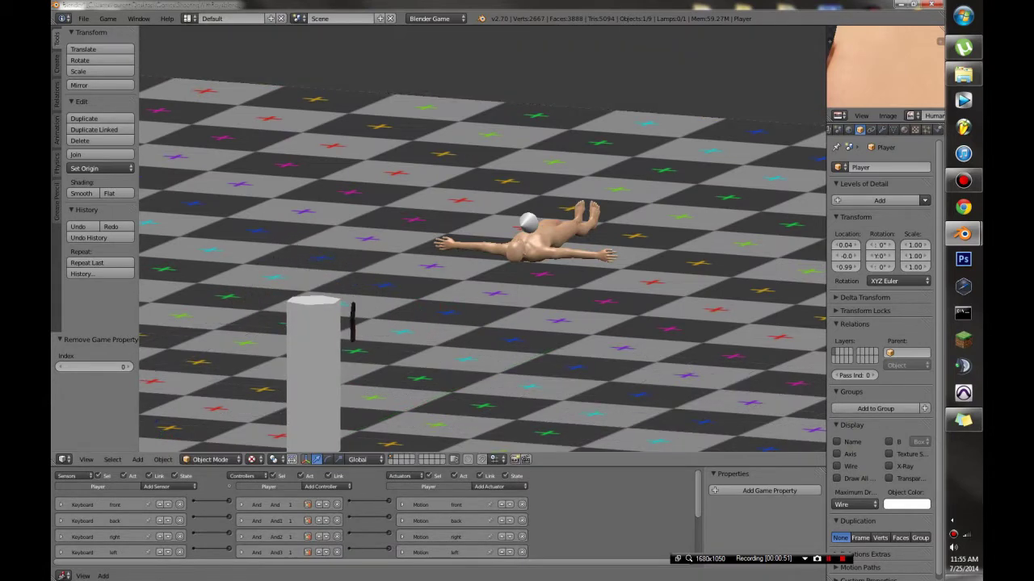
key(Right)
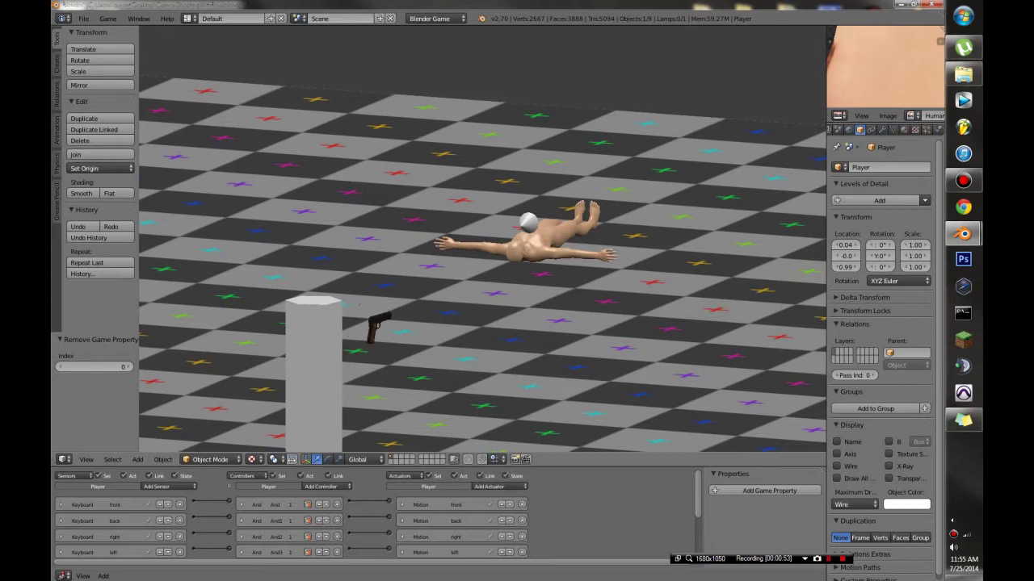
key(Escape)
scroll(335, 310, up, 5)
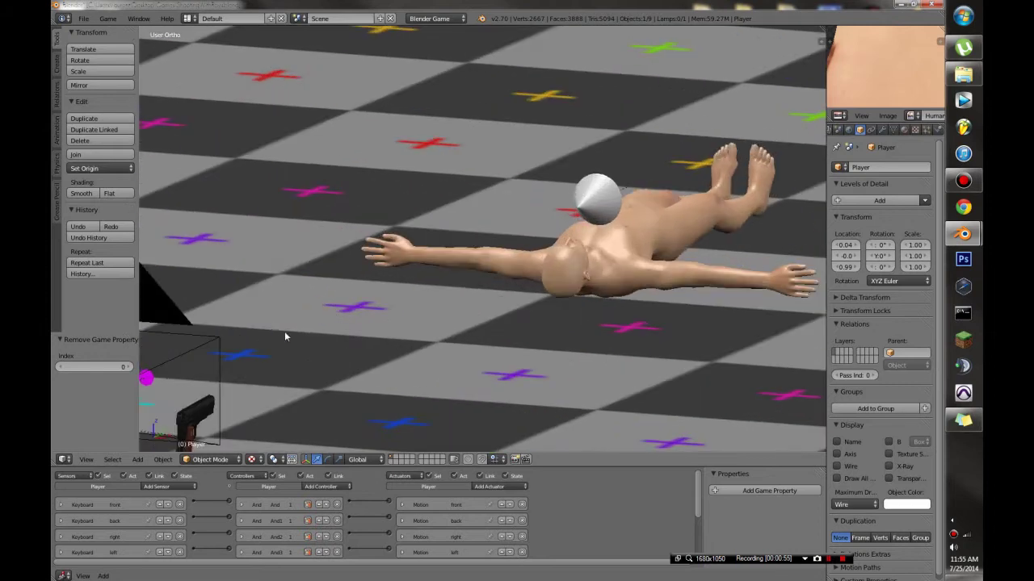
scroll(348, 348, up, 4)
Select the target near the camera, switch to camera view, and show its physics settings
right_click(327, 376)
shift+middle_drag(328, 376, 428, 313)
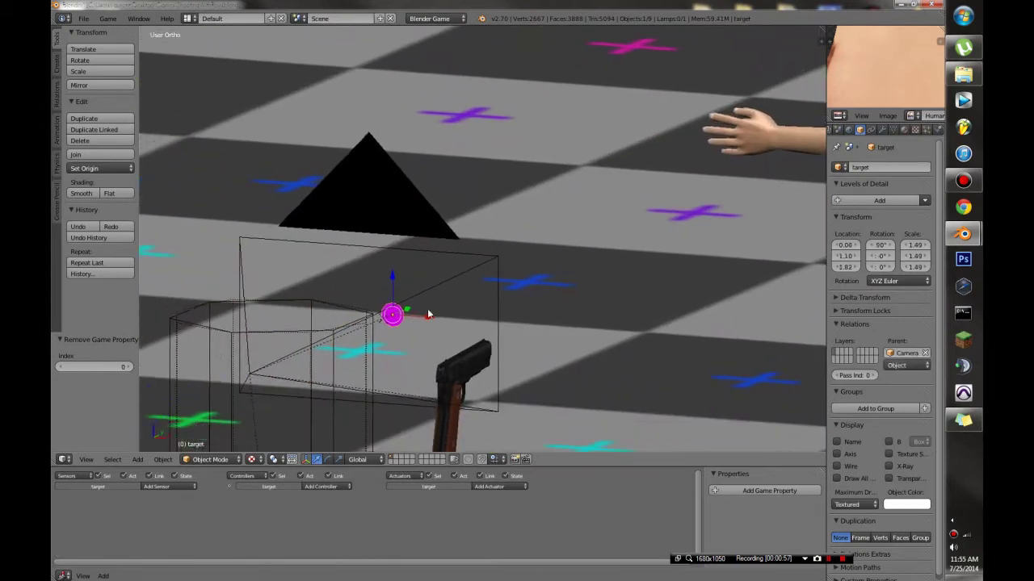
scroll(372, 350, up, 2)
key(KP_0)
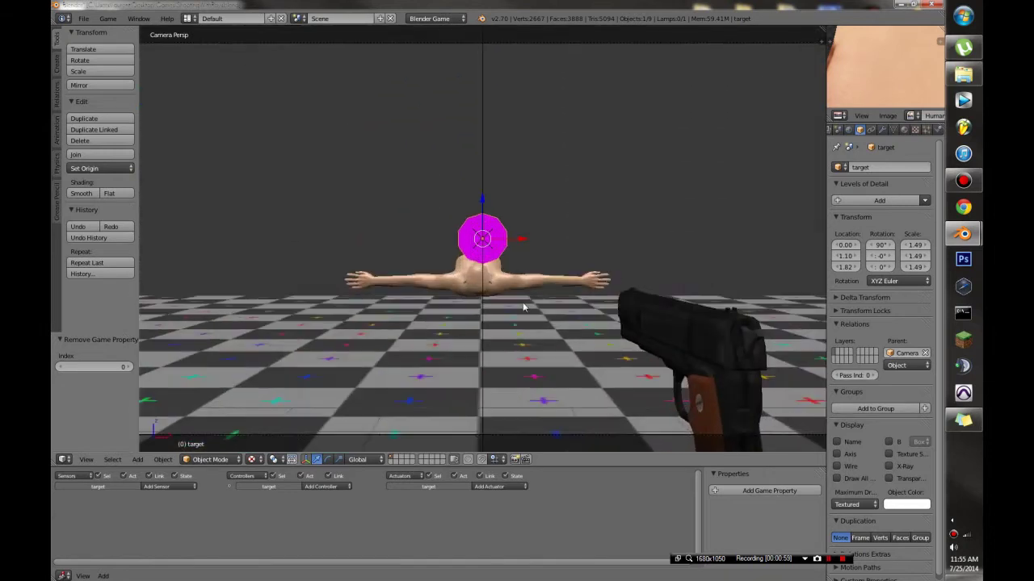
key(s)
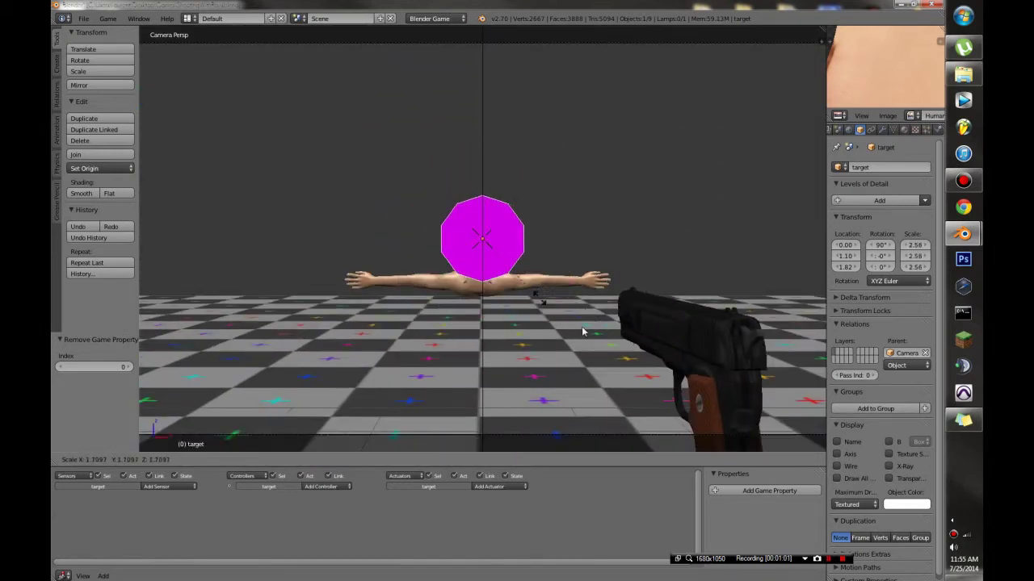
key(Escape)
click(916, 130)
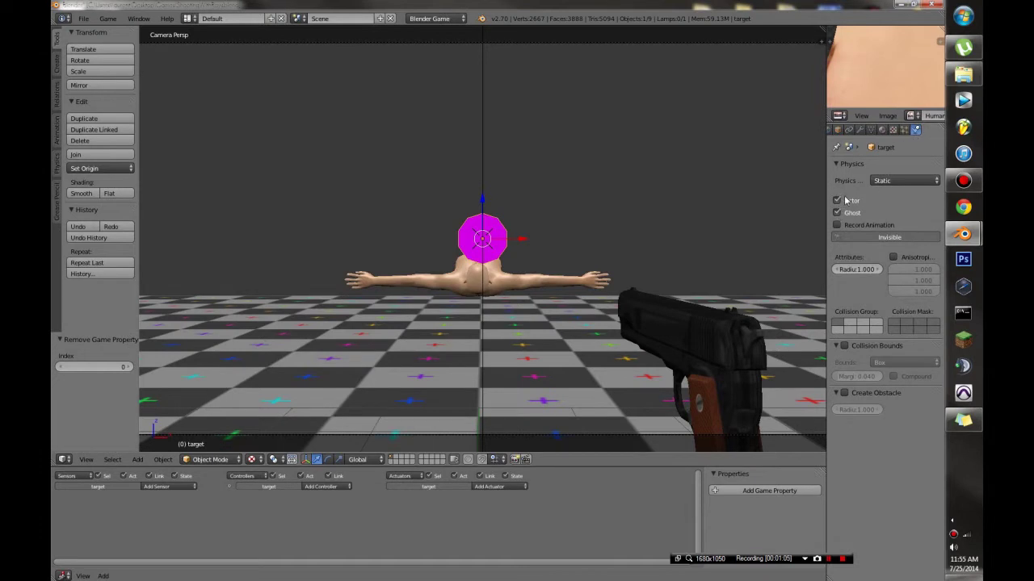
Test-run the game several times, trying then cancelling a scale of the target's mesh
key(p)
key(Escape)
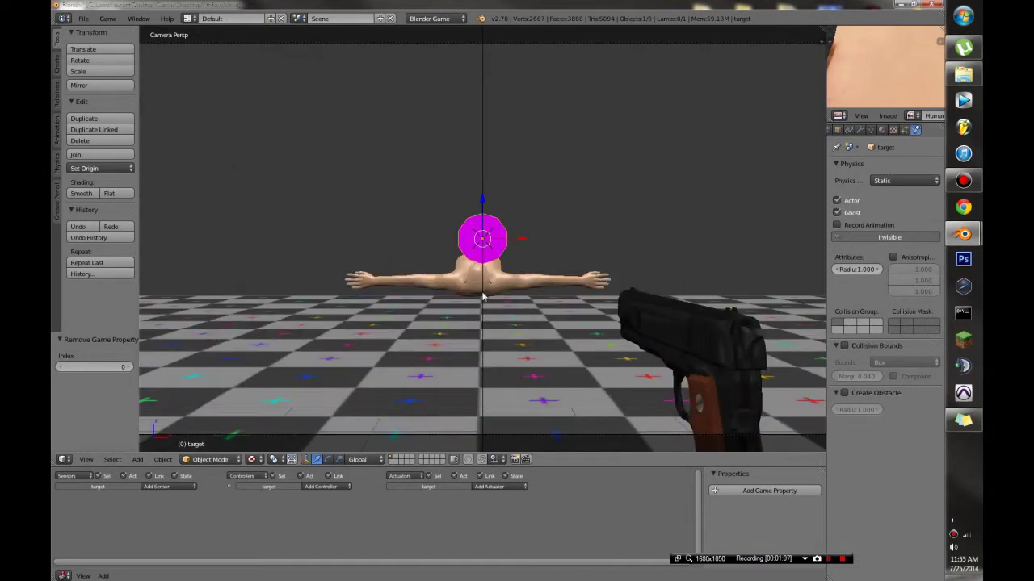
key(p)
key(Escape)
key(Tab)
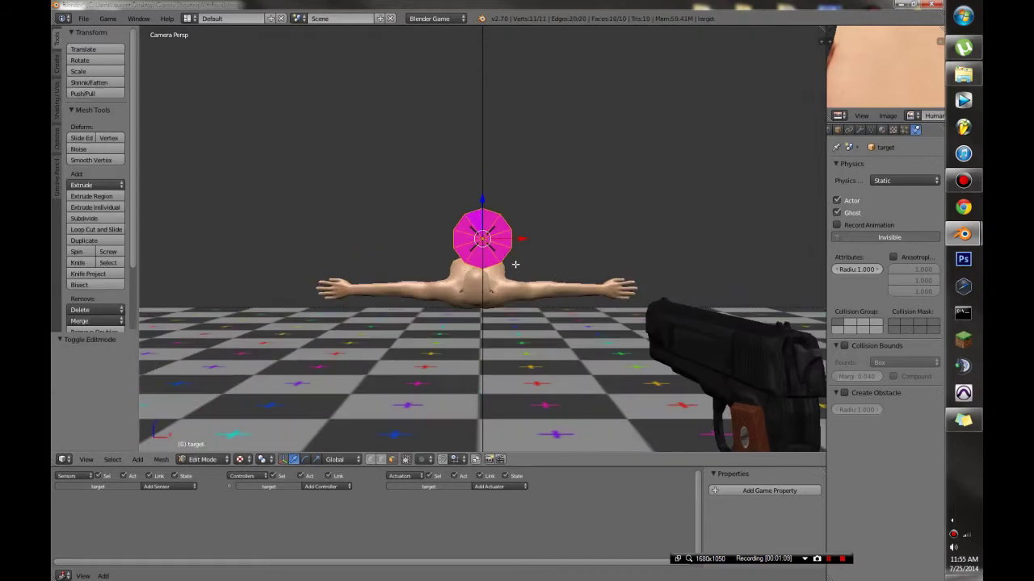
key(s)
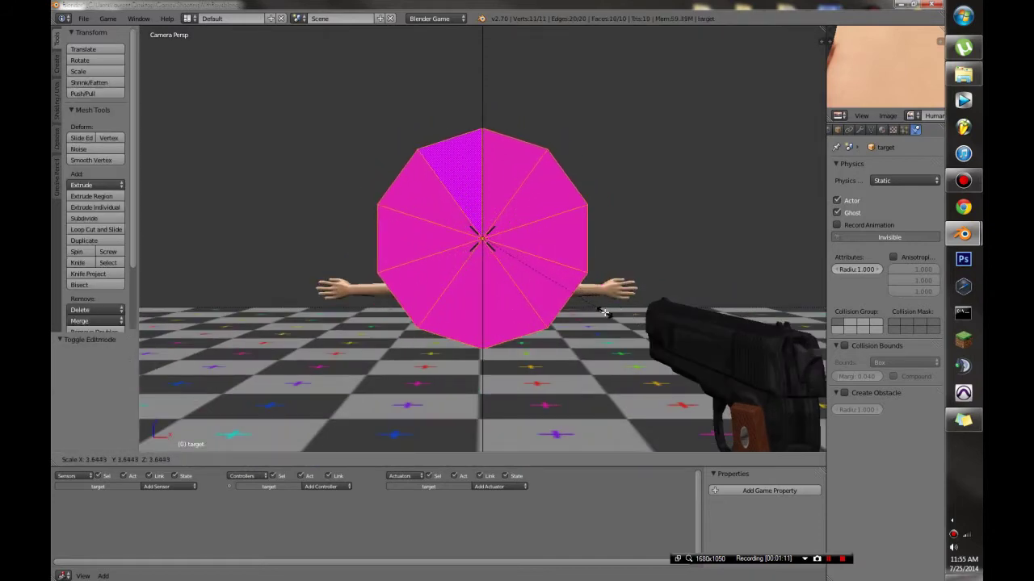
key(Escape)
key(Tab)
key(p)
key(Escape)
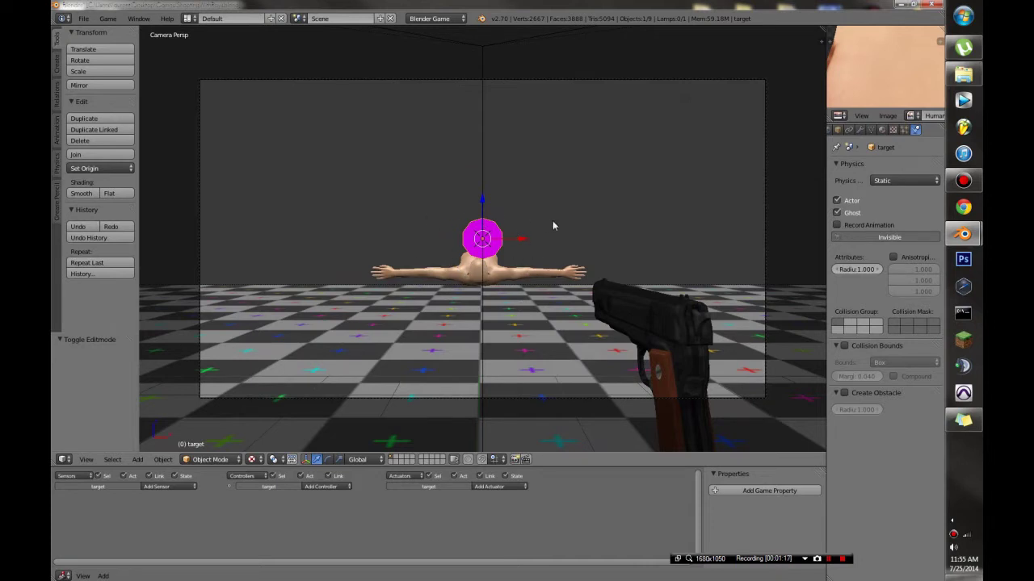
Test the shot in the game, then orbit and zoom toward the lying figure
key(p)
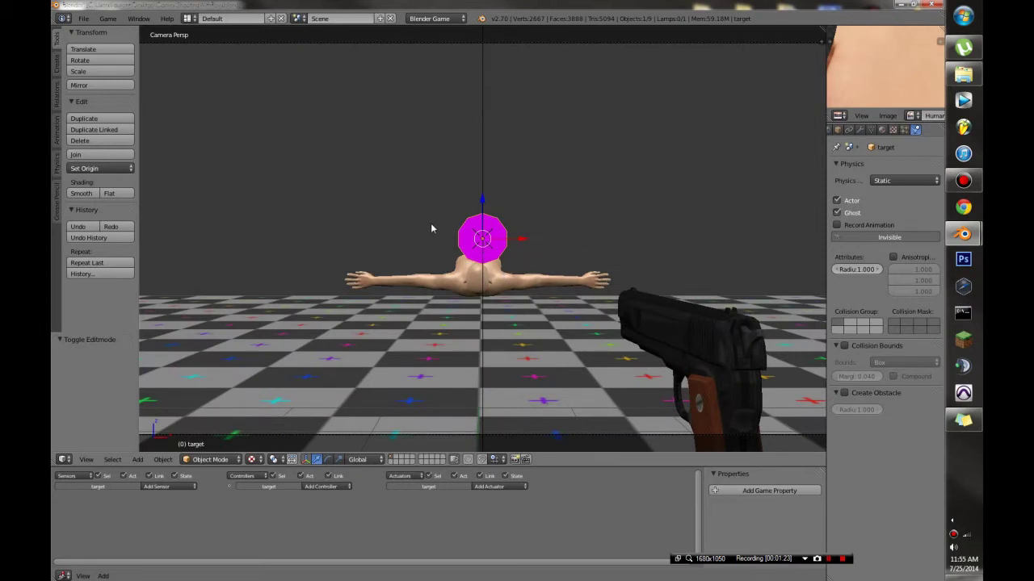
key(Escape)
middle_drag(621, 252, 660, 281)
scroll(660, 282, up, 3)
scroll(660, 282, up, 2)
right_click(575, 268)
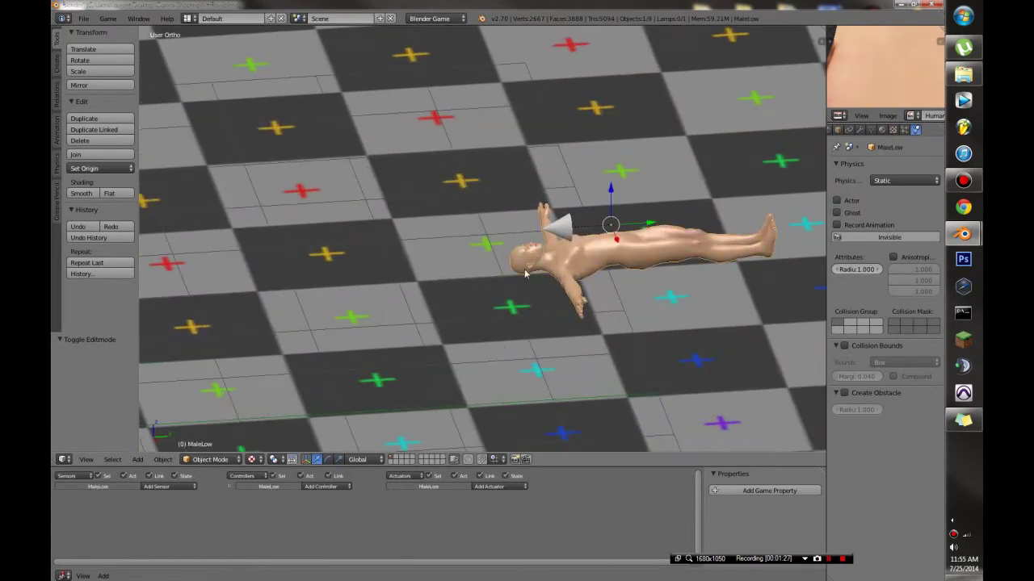
key(r)
key(r)
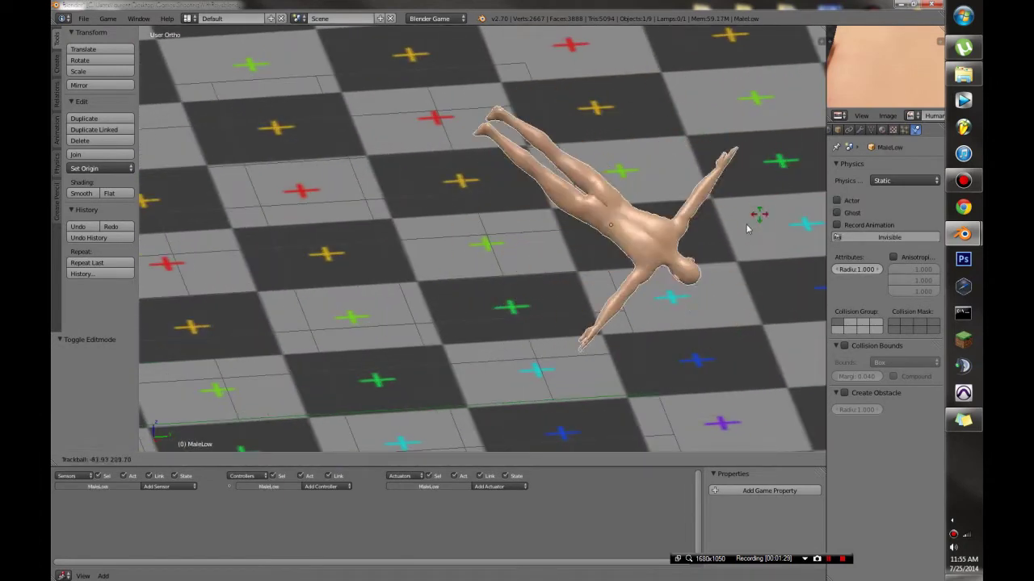
key(Escape)
right_click(556, 225)
key(r)
key(r)
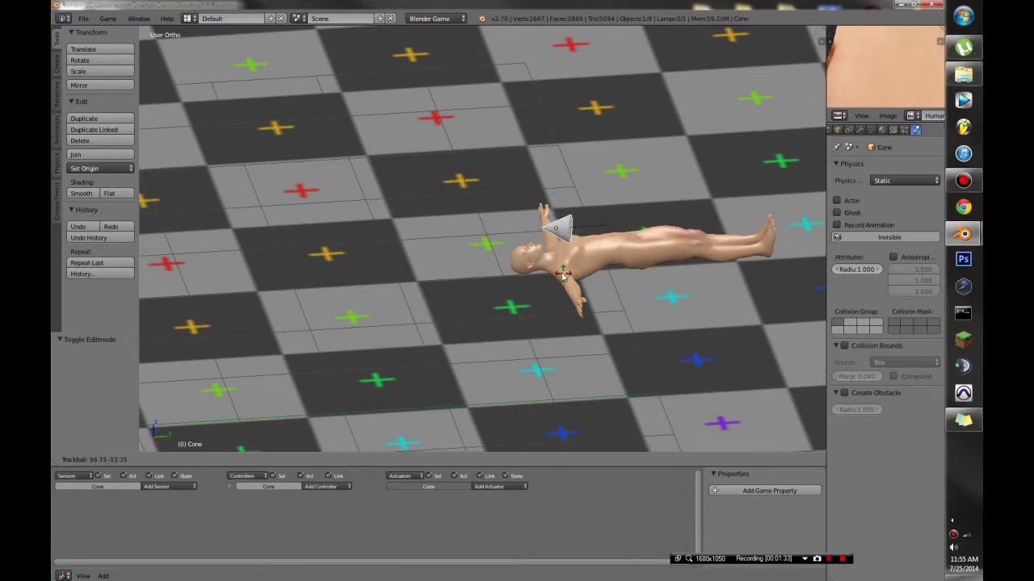
click(598, 247)
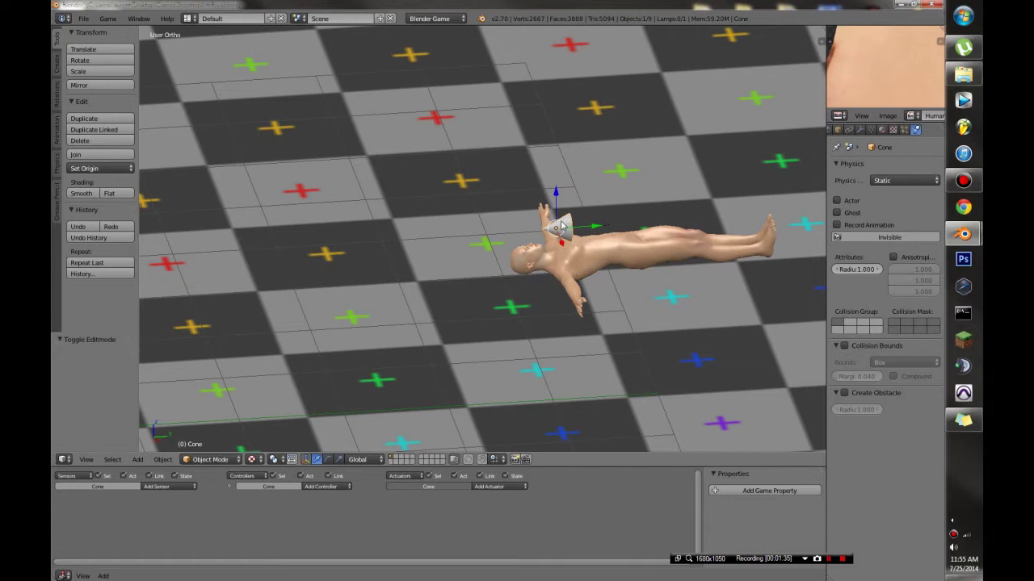
key(r)
key(r)
key(Escape)
right_click(581, 293)
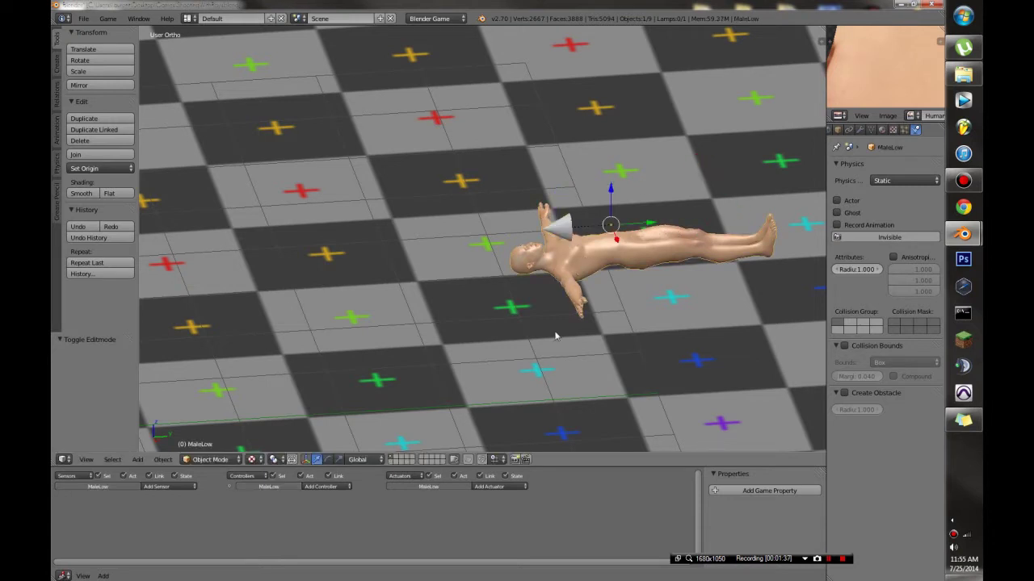
Add Always, Ray and Message sensors to the MaleLow figure
click(189, 485)
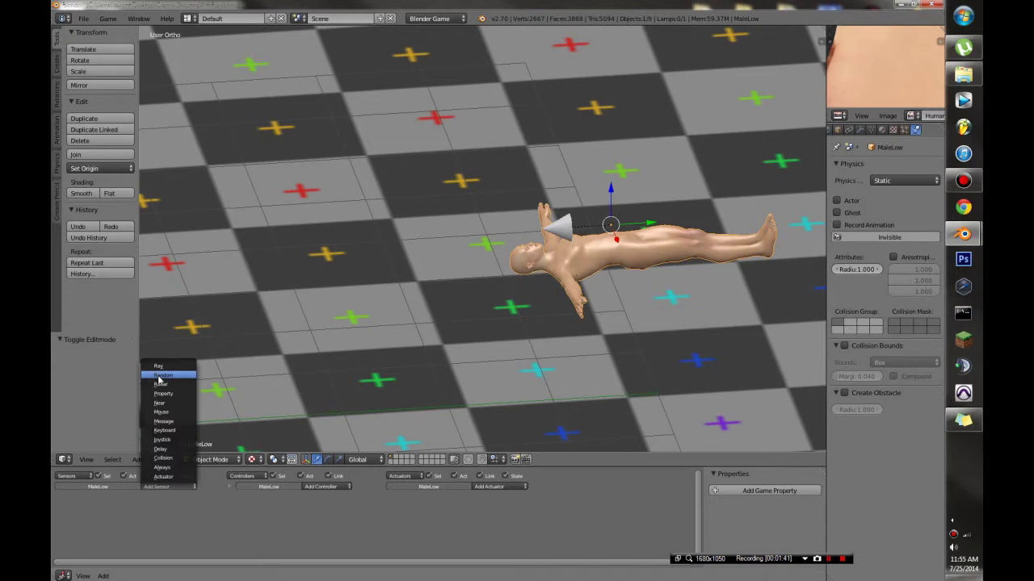
click(162, 467)
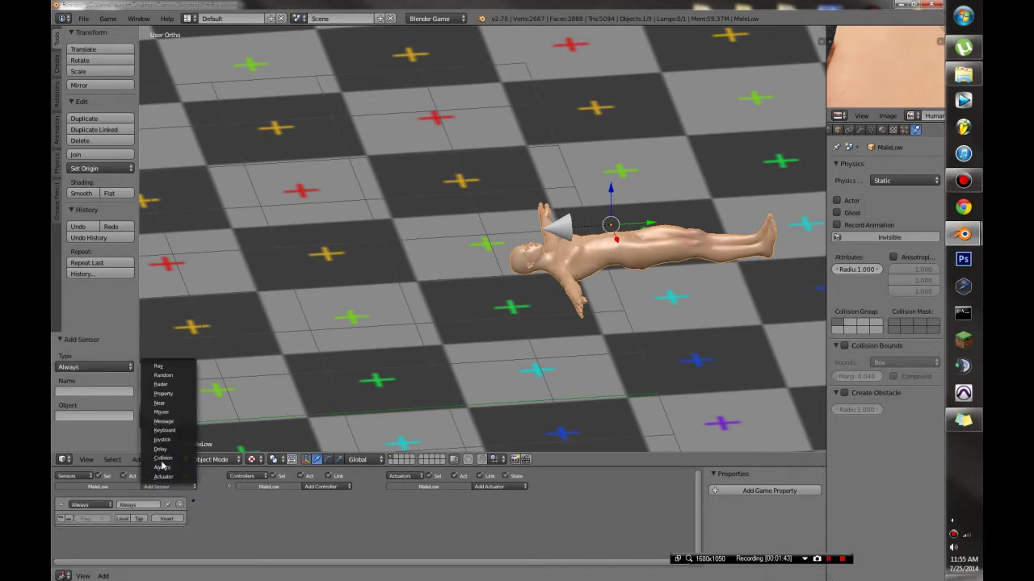
click(159, 366)
click(153, 487)
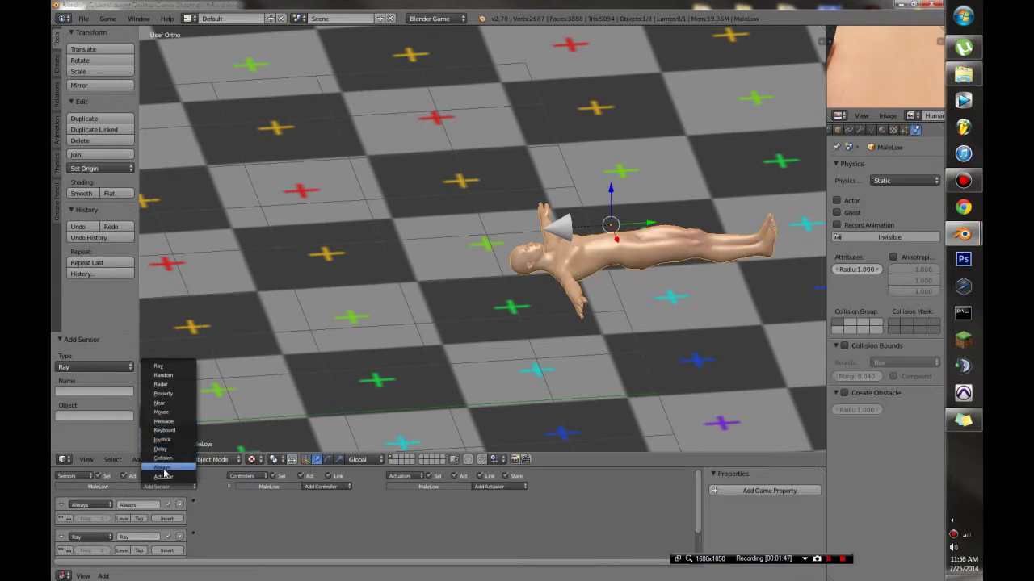
click(163, 421)
Edit the Message sensor's subject and collapse all the sensor bricks
scroll(119, 530, down, 2)
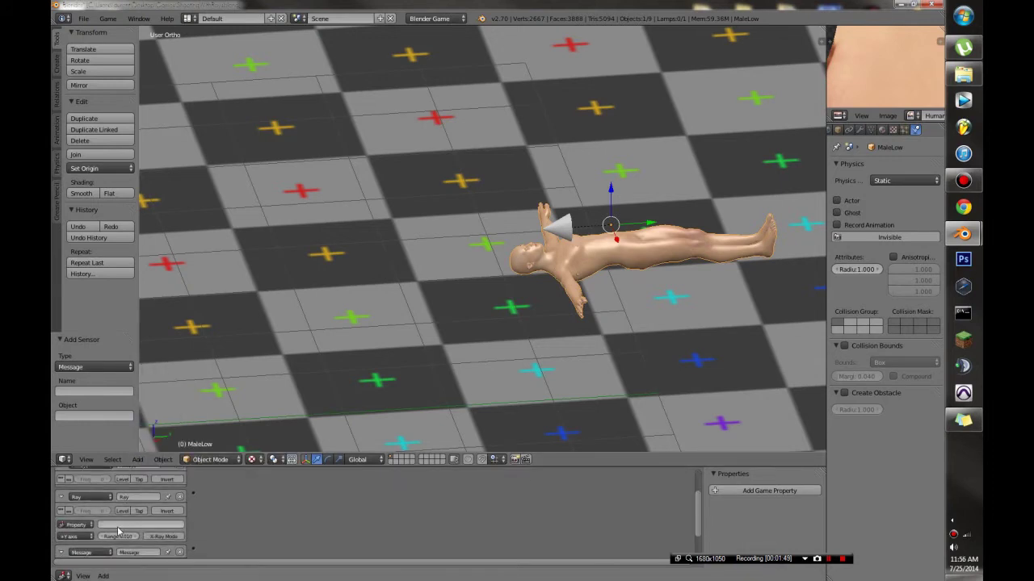
scroll(119, 531, down, 2)
click(112, 552)
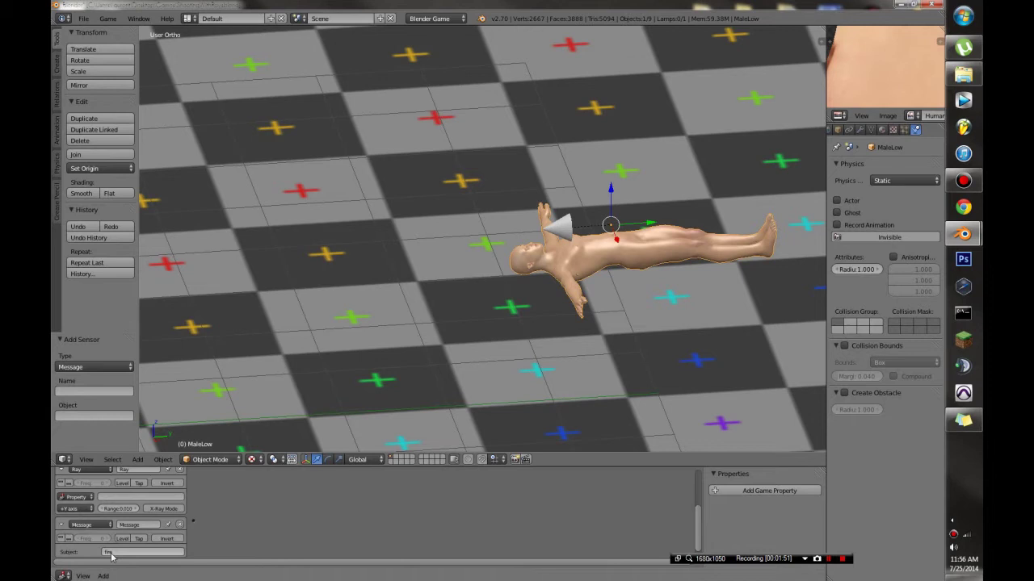
click(61, 524)
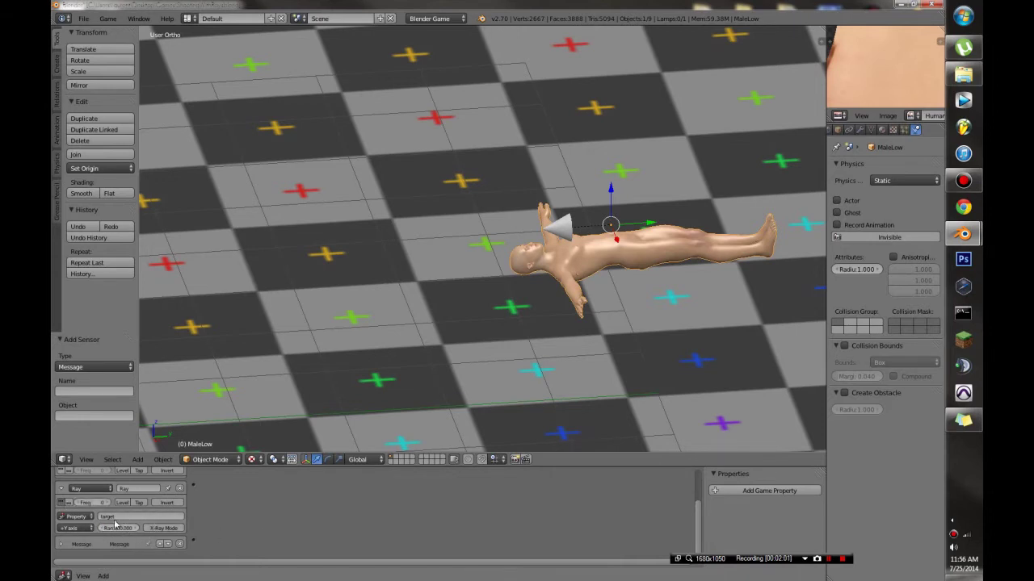
scroll(66, 494, up, 3)
ctrl+click(64, 506)
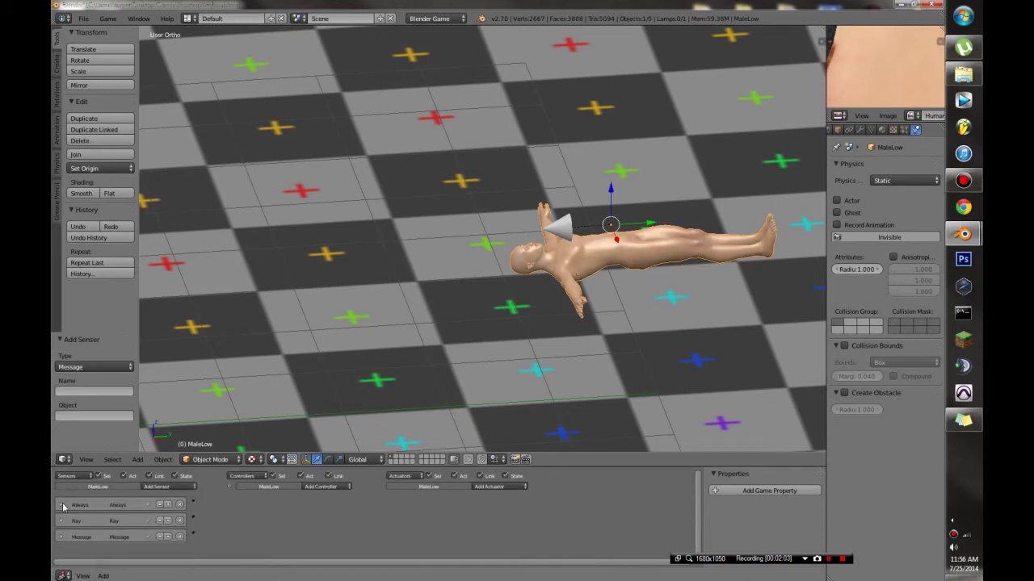
Add two And controllers to MaleLow
click(321, 486)
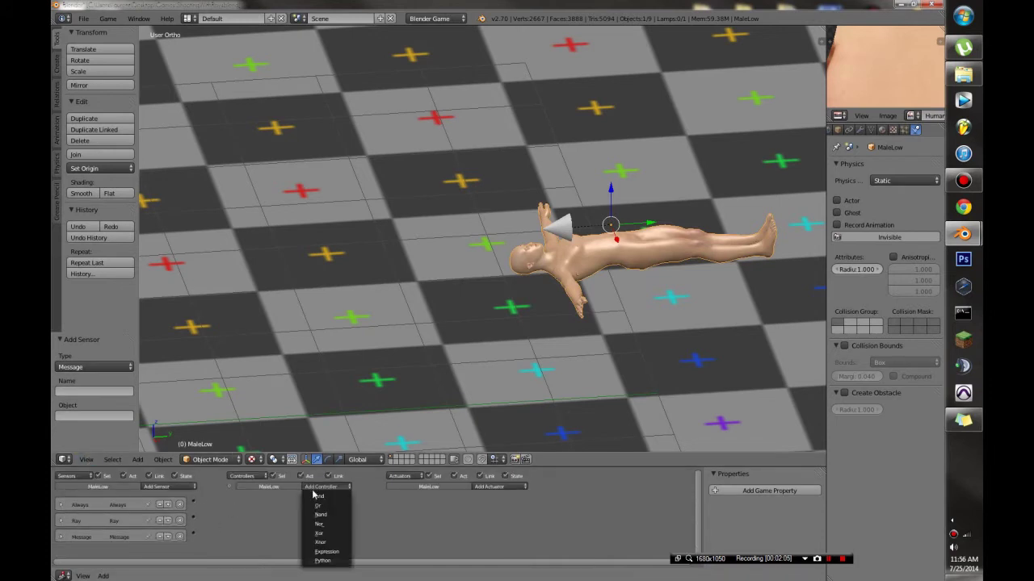
click(323, 495)
click(321, 486)
click(323, 494)
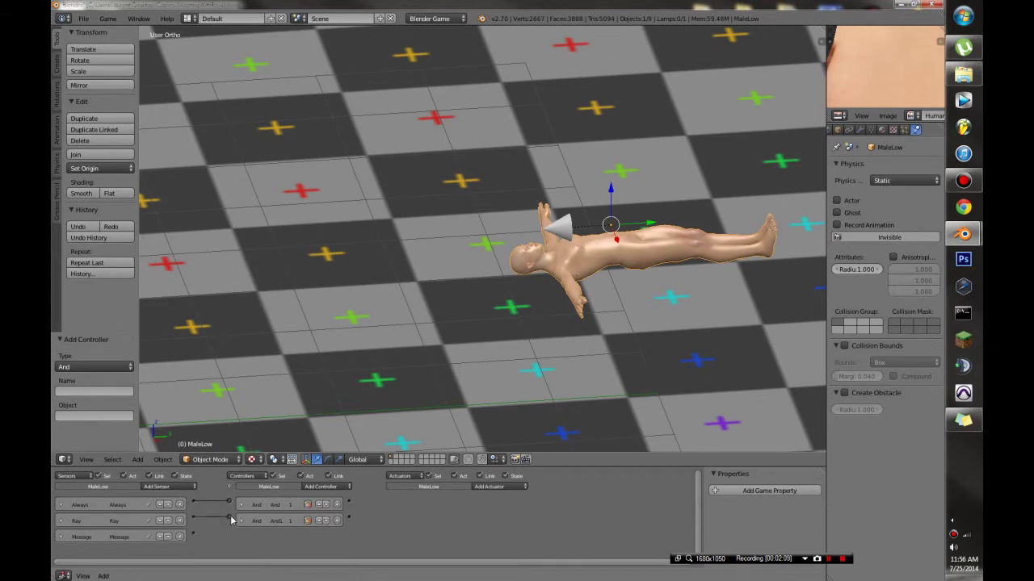
Add Edit Object actuators, the first set to Track To the Player, and collapse them
click(503, 488)
click(500, 487)
click(493, 460)
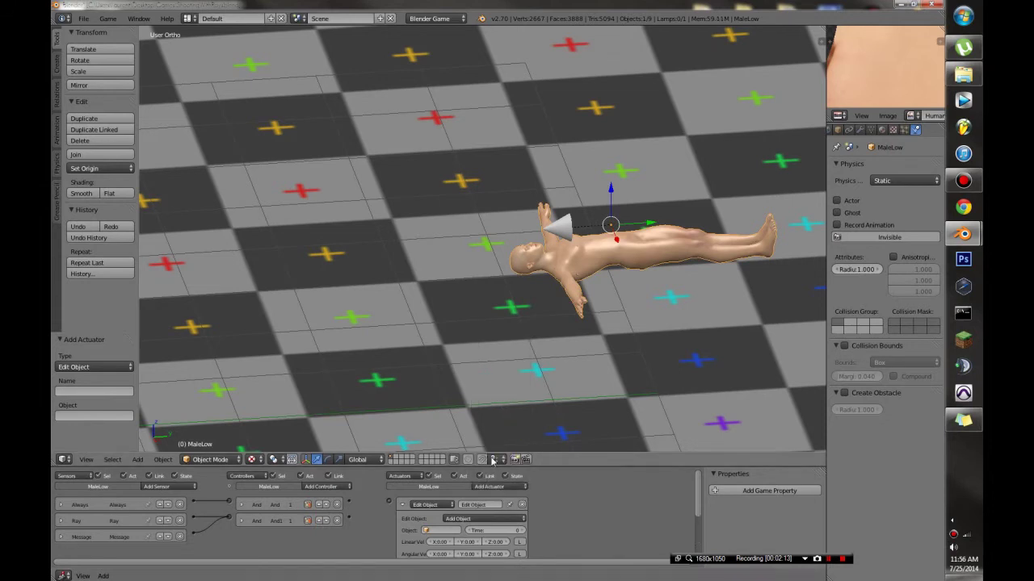
click(476, 523)
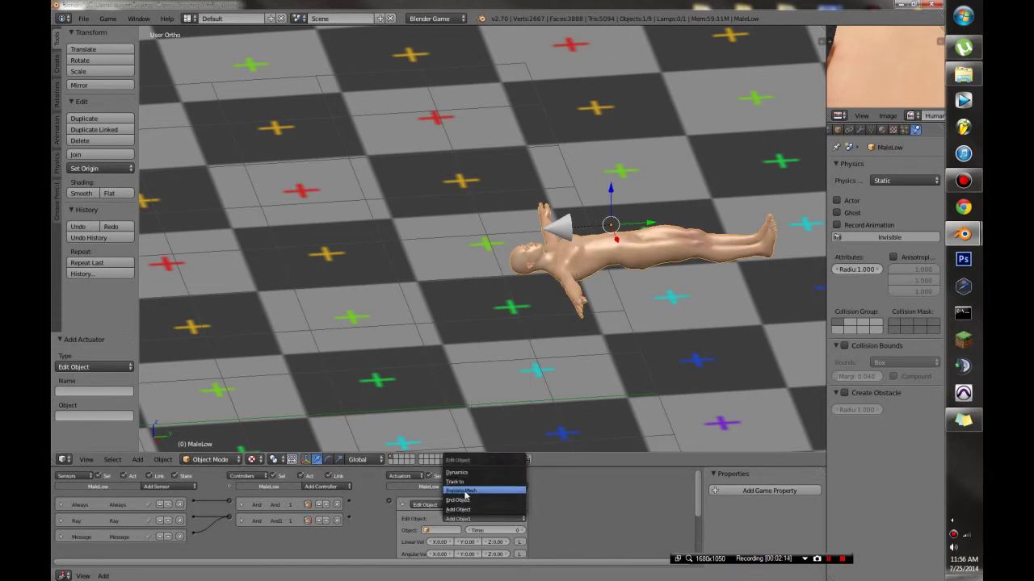
click(466, 493)
click(437, 530)
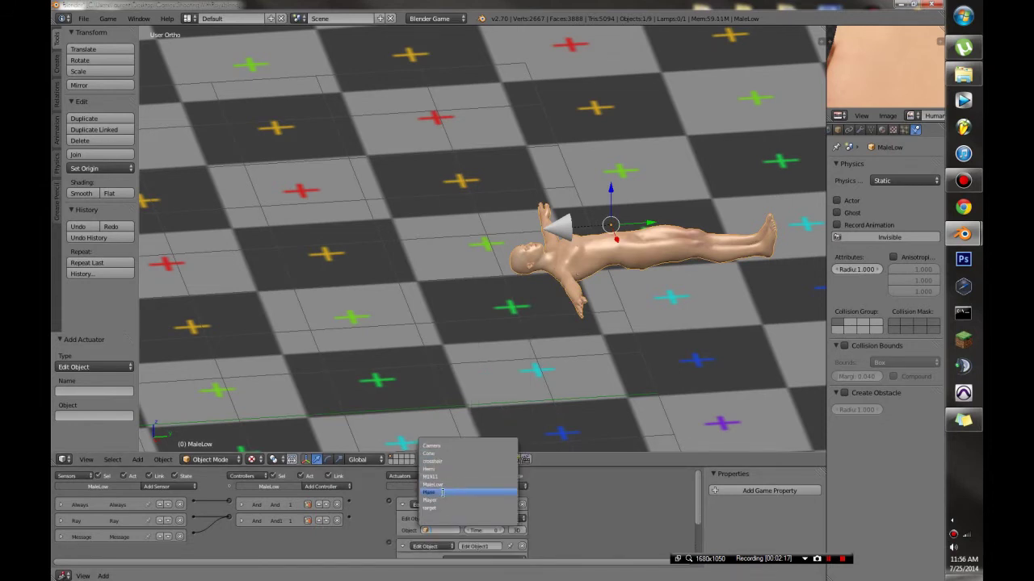
click(441, 501)
click(403, 506)
click(476, 535)
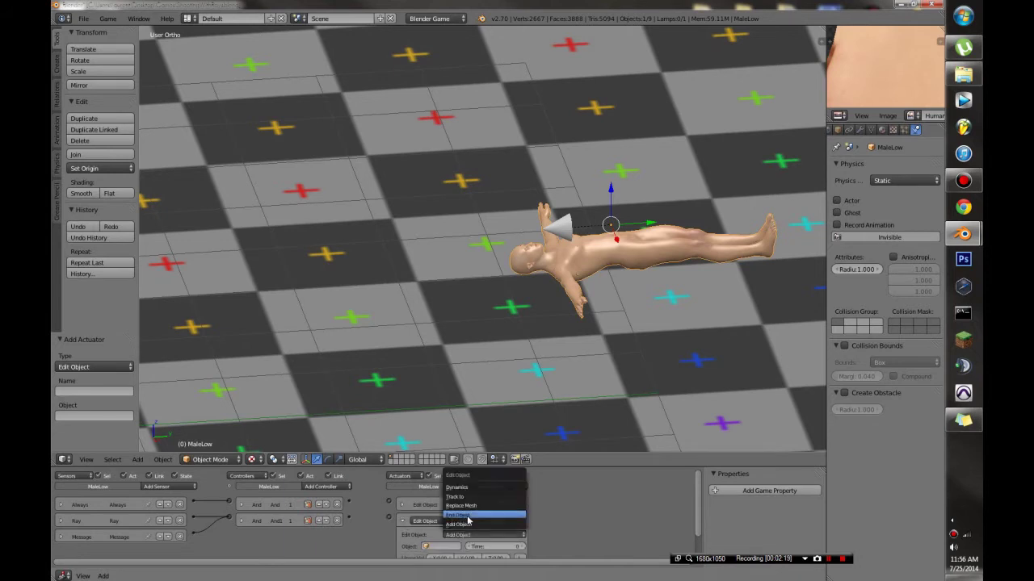
click(401, 521)
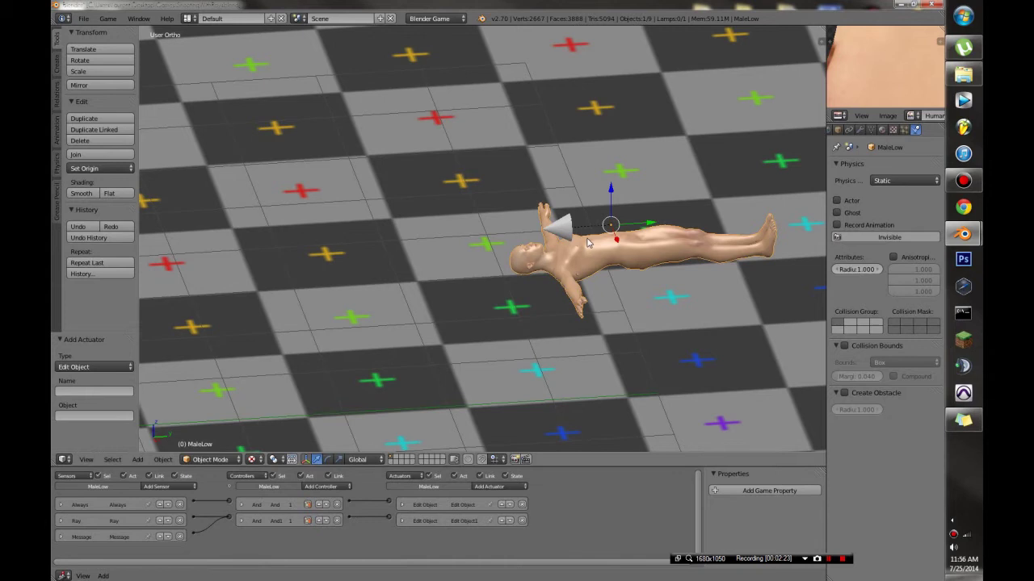
Give the Cone a collapsed Edit Object actuator set to Track To the Camera, then start the game
shift+right_click(563, 229)
click(489, 487)
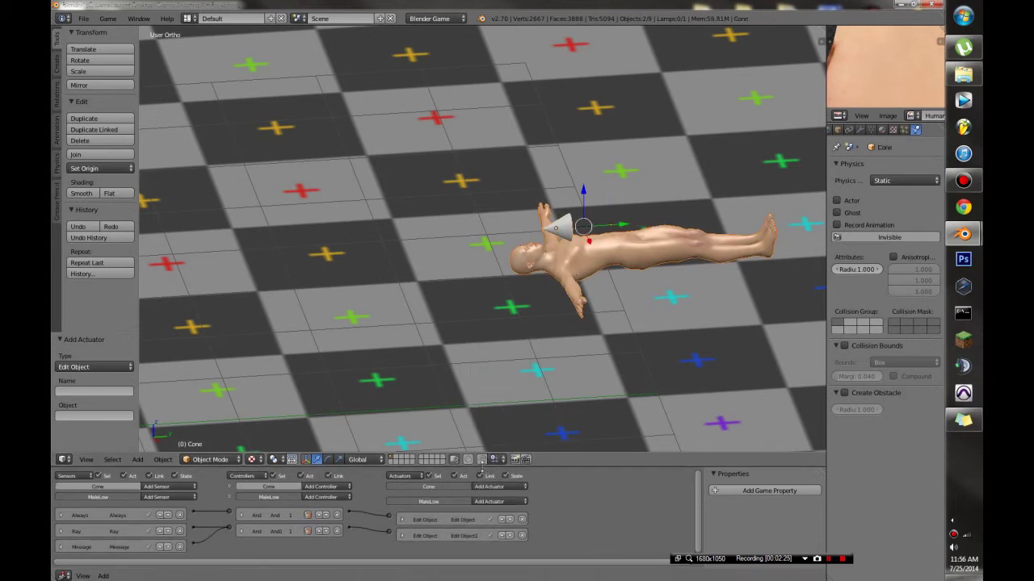
click(490, 487)
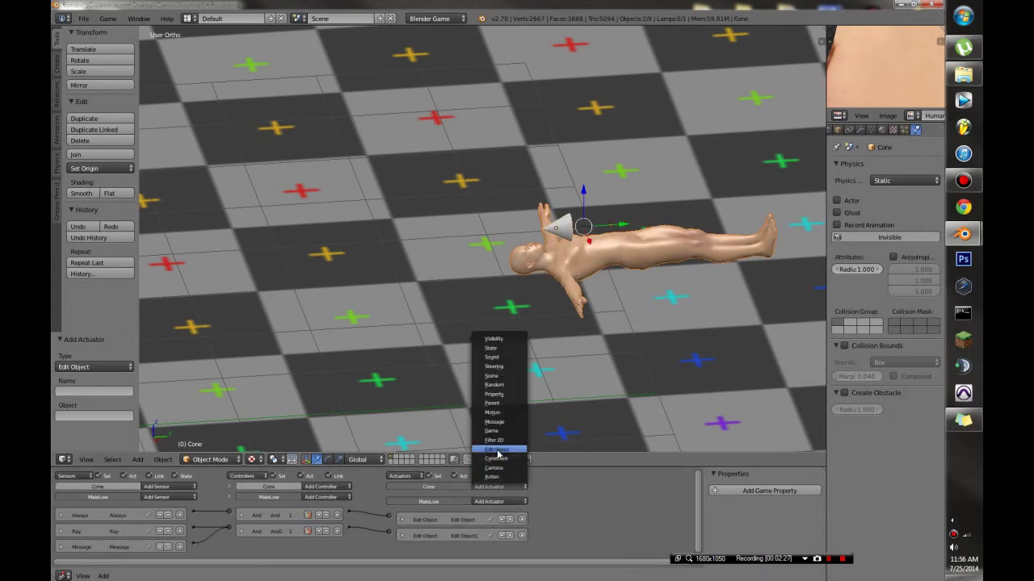
click(496, 449)
click(459, 521)
click(469, 484)
click(436, 531)
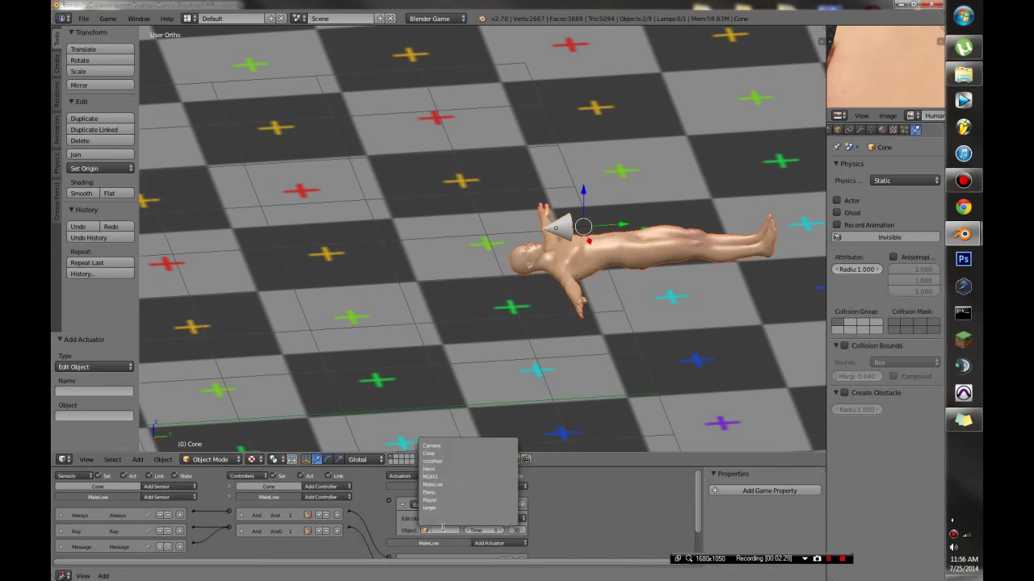
click(436, 447)
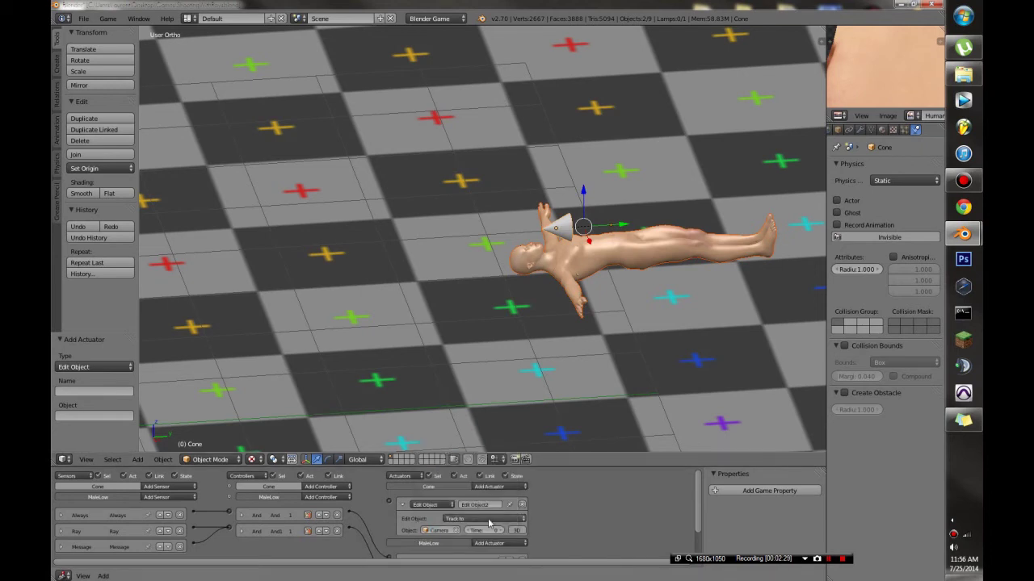
click(402, 505)
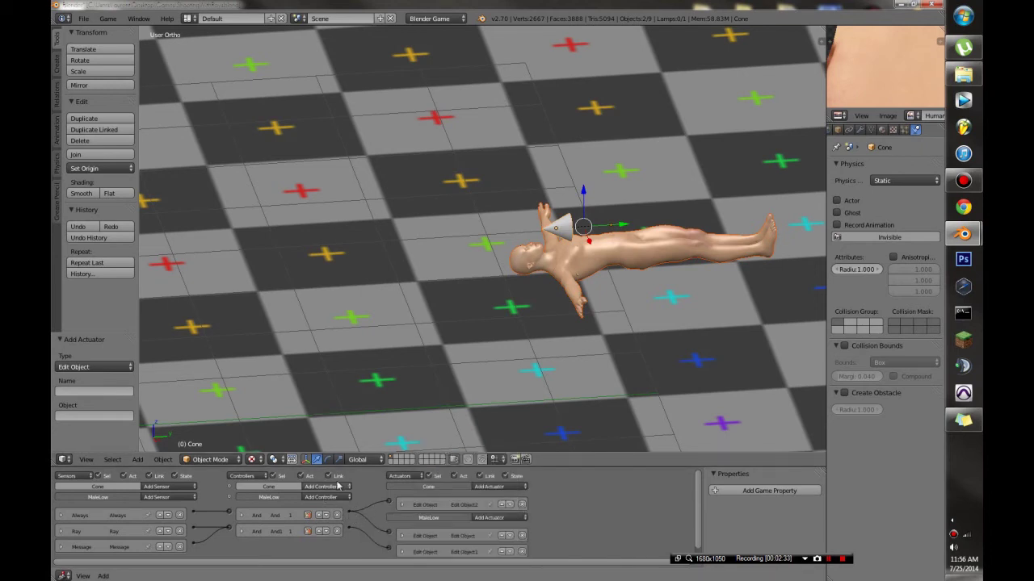
key(p)
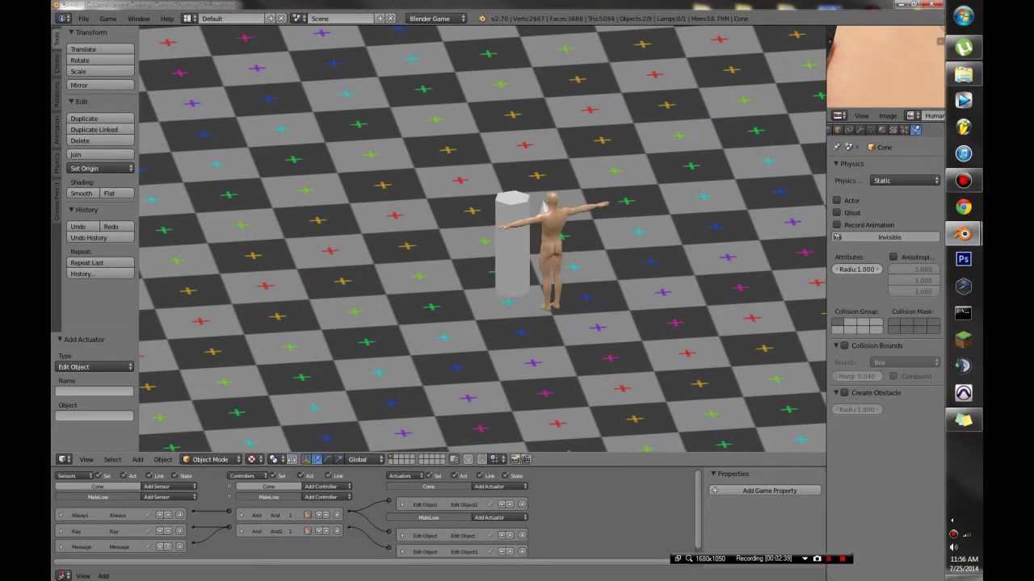
Stop the game, orbit toward the cylinder and gun, and select the camera then the target empty
key(Escape)
scroll(532, 237, up, 3)
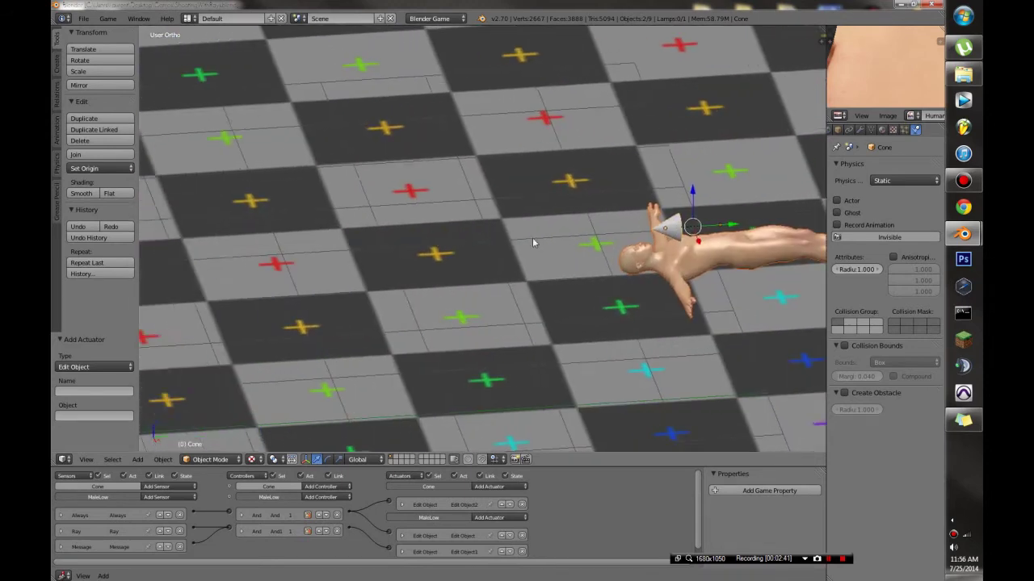
middle_drag(533, 237, 314, 308)
scroll(589, 254, up, 2)
right_click(314, 308)
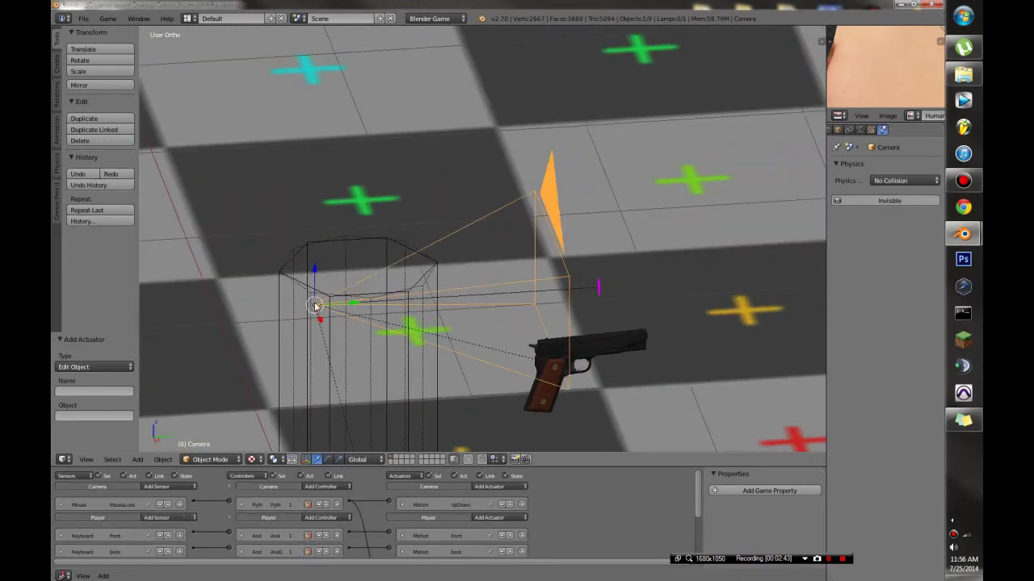
right_click(597, 288)
Orbit to a top-down view, select MaleLow, then zoom in and select the target object
scroll(370, 276, down, 4)
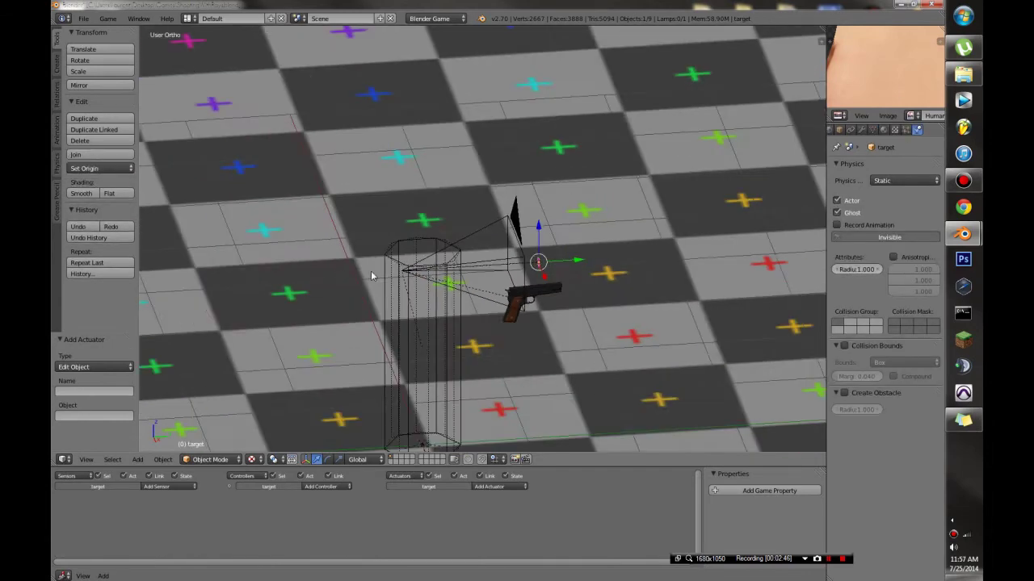
middle_drag(458, 283, 581, 283)
scroll(598, 274, up, 4)
scroll(618, 268, down, 6)
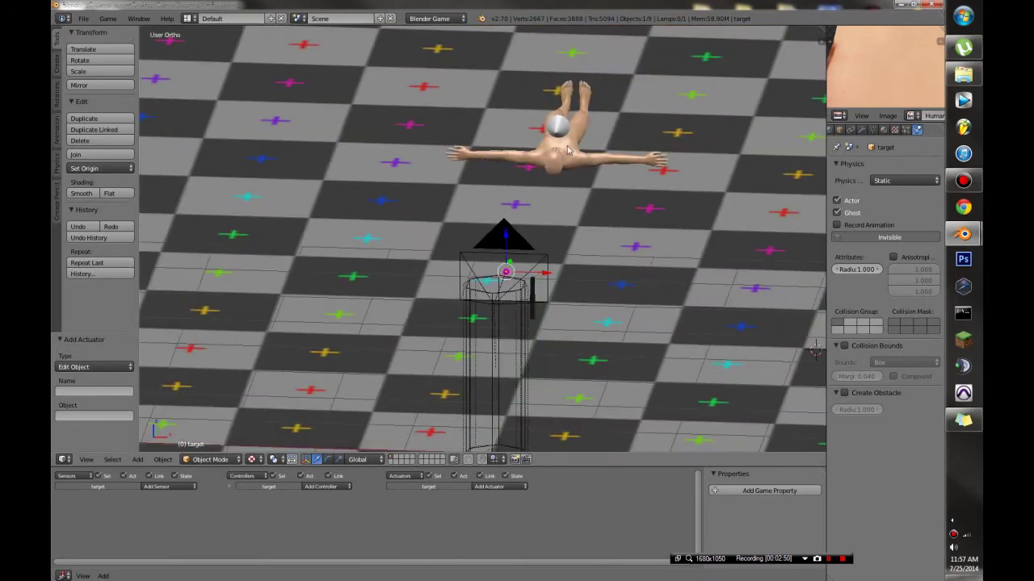
right_click(592, 156)
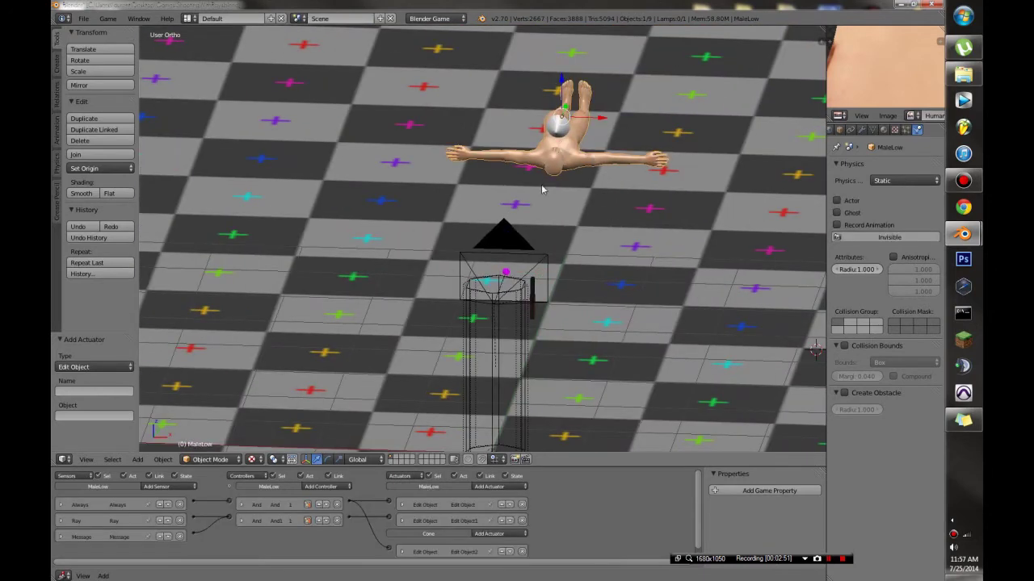
scroll(542, 189, up, 4)
right_click(546, 321)
Add a game property named target to the target object
scroll(554, 379, up, 3)
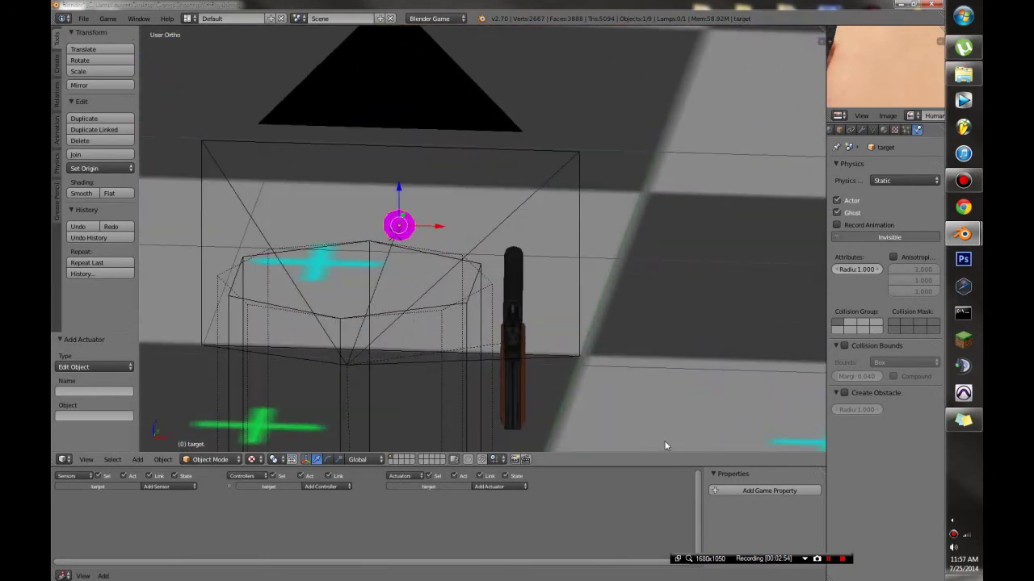
click(734, 491)
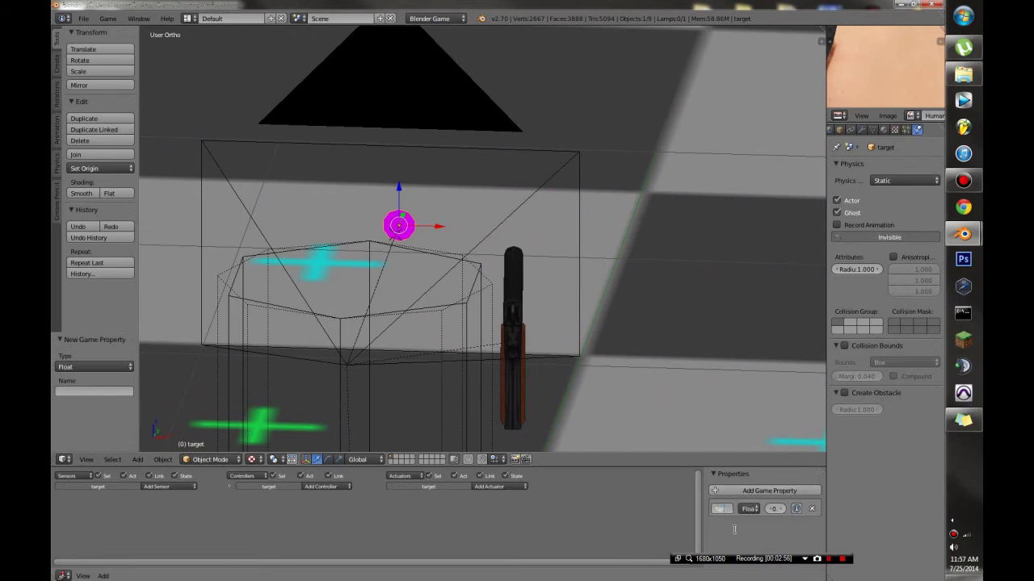
key(Return)
Add a Mouse sensor and a Message actuator with subject fire, and connect them
click(172, 486)
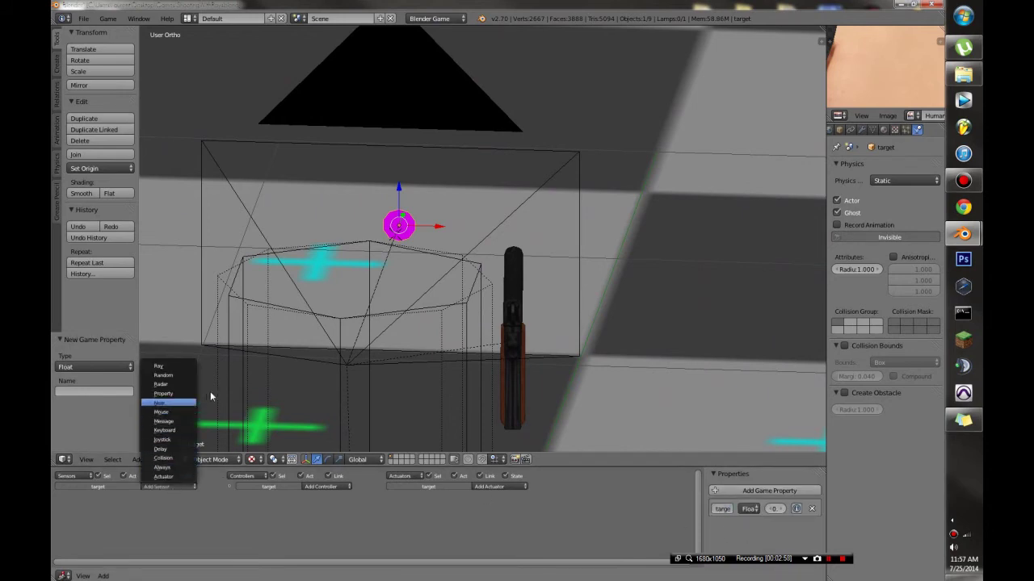
click(161, 413)
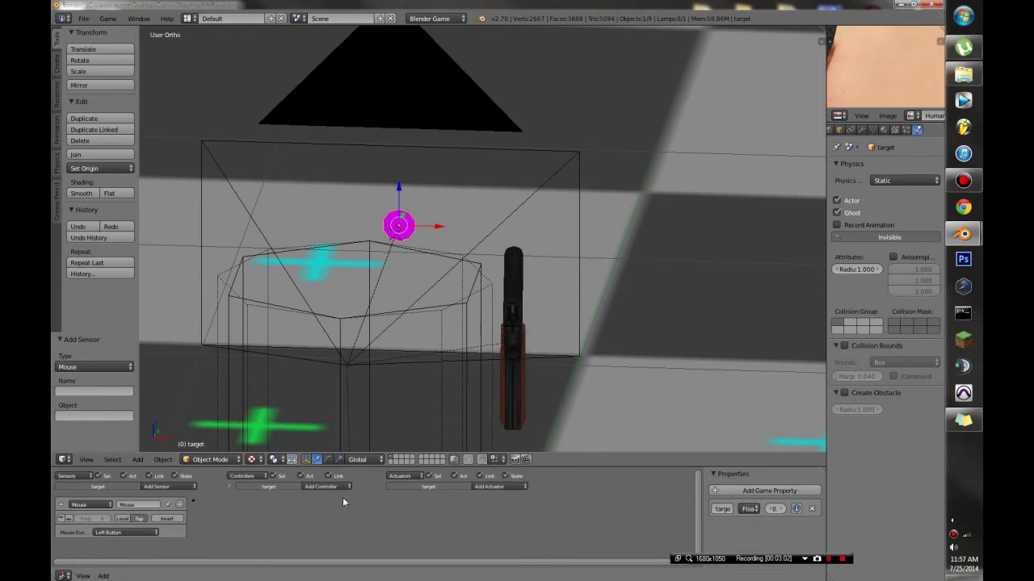
click(494, 486)
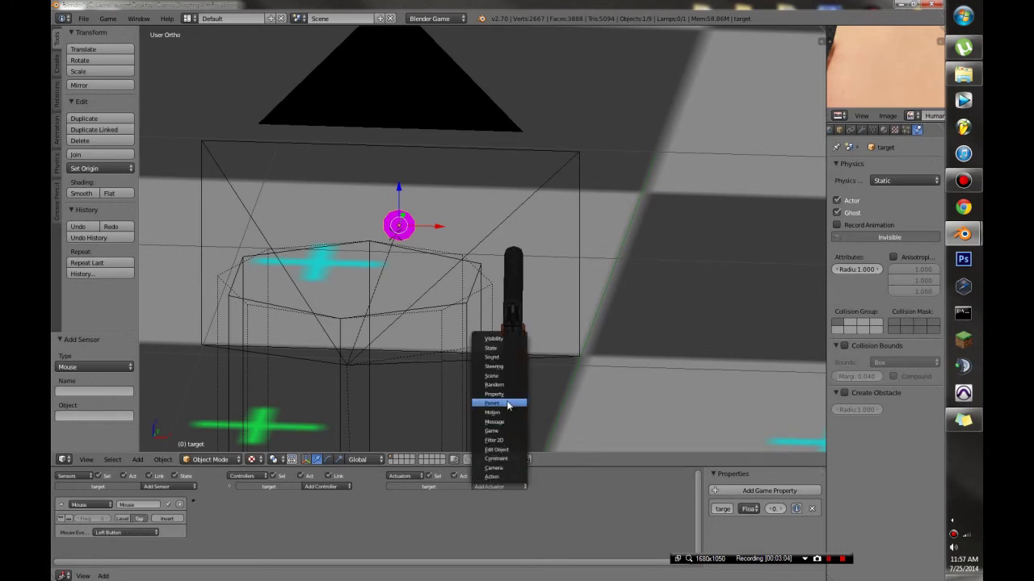
click(495, 423)
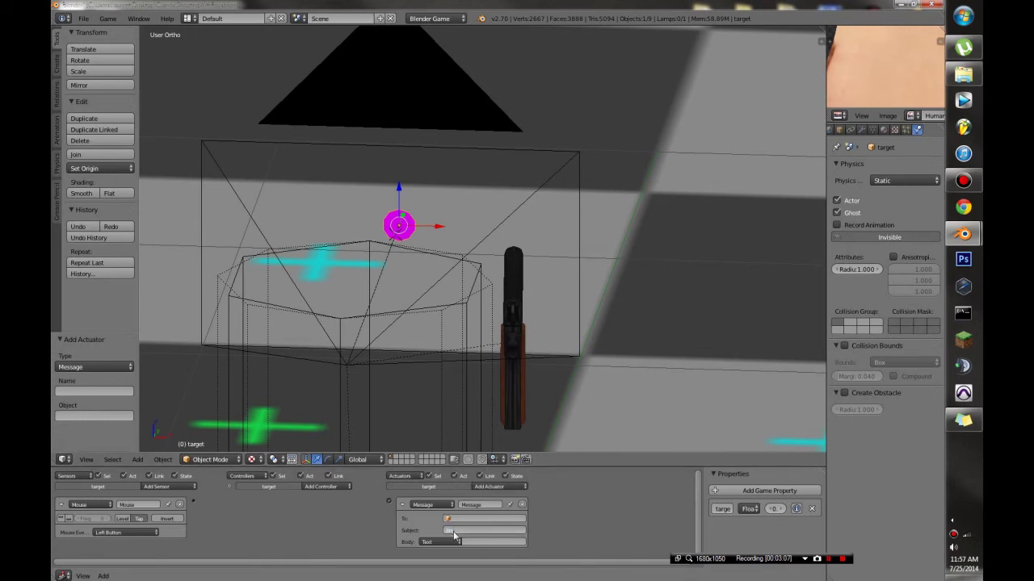
key(Return)
drag(254, 511, 192, 502)
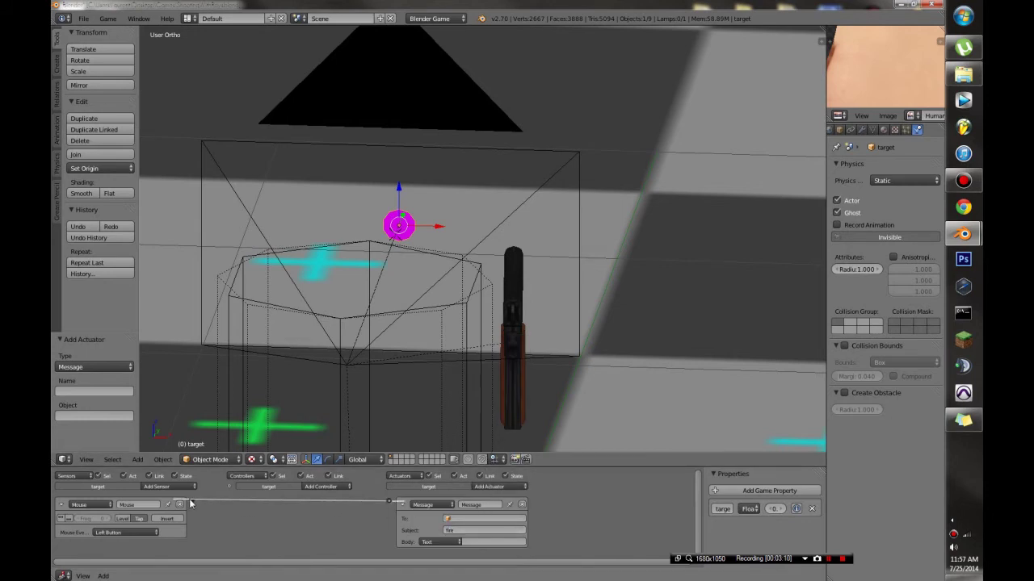
Switch to the camera view and run the game, stopping and restarting it once
key(KP_0)
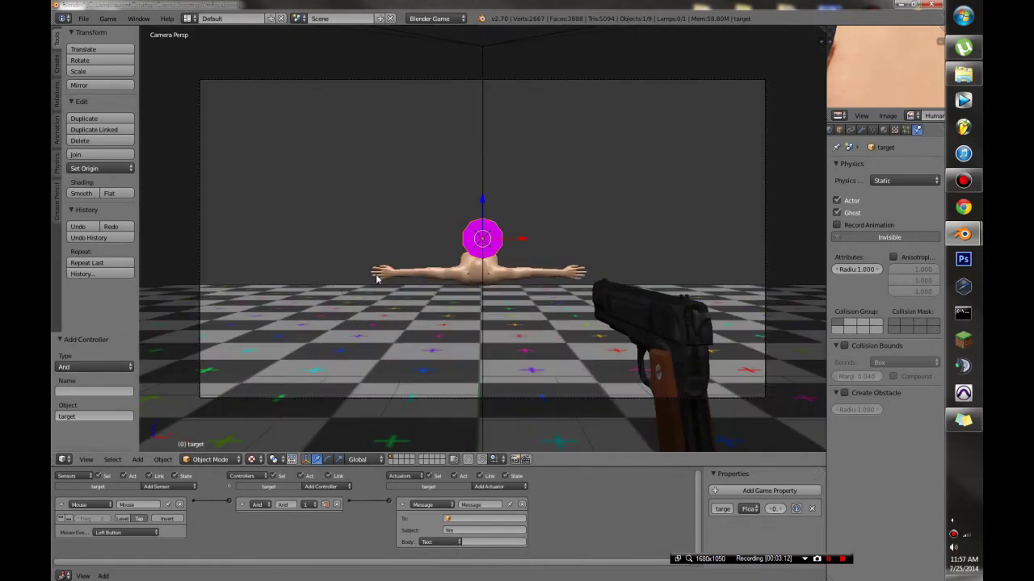
key(p)
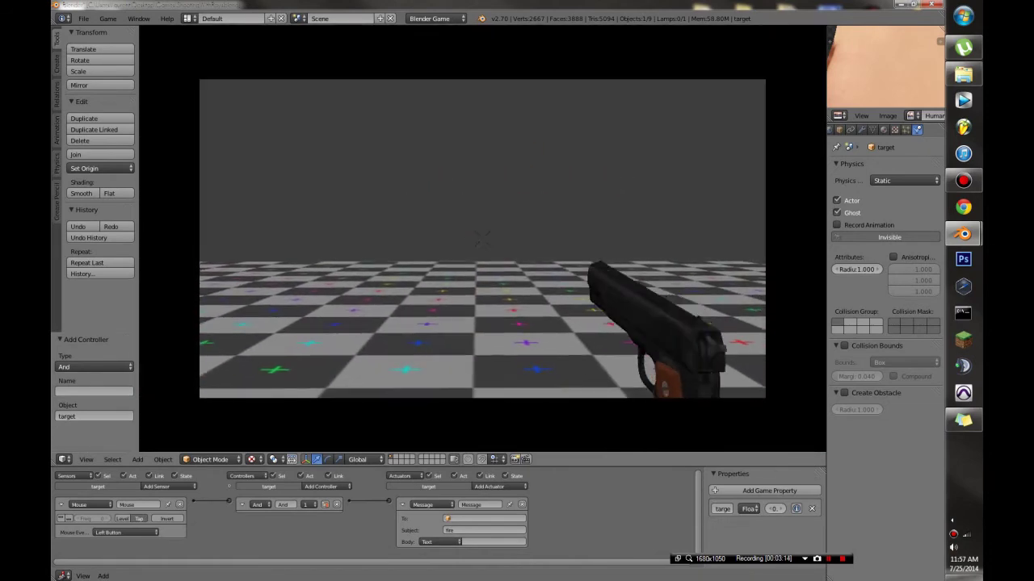
key(Escape)
key(p)
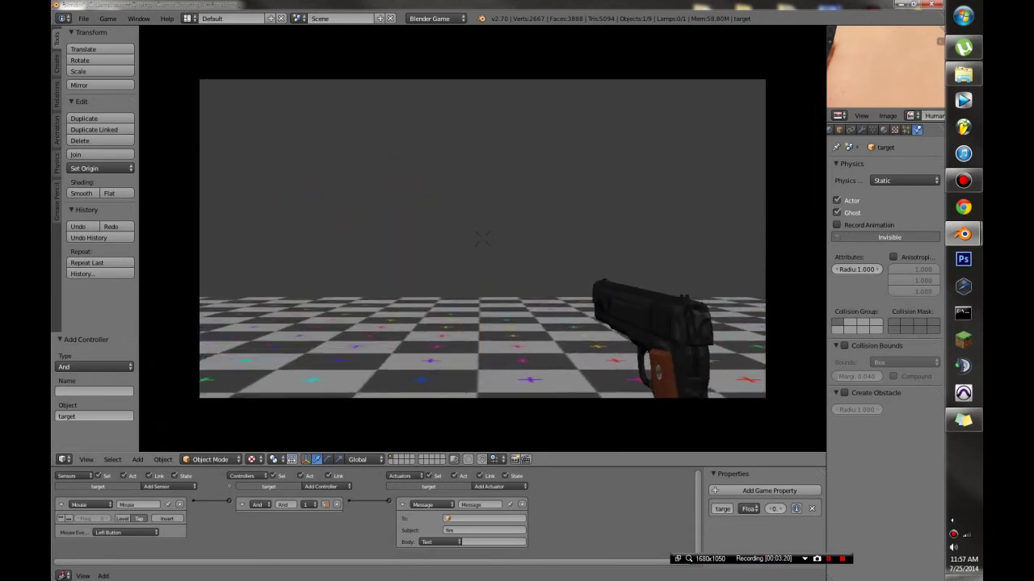
Enlarge the target mesh to 18.140 scale and test-fire at it in the game
key(Escape)
key(Tab)
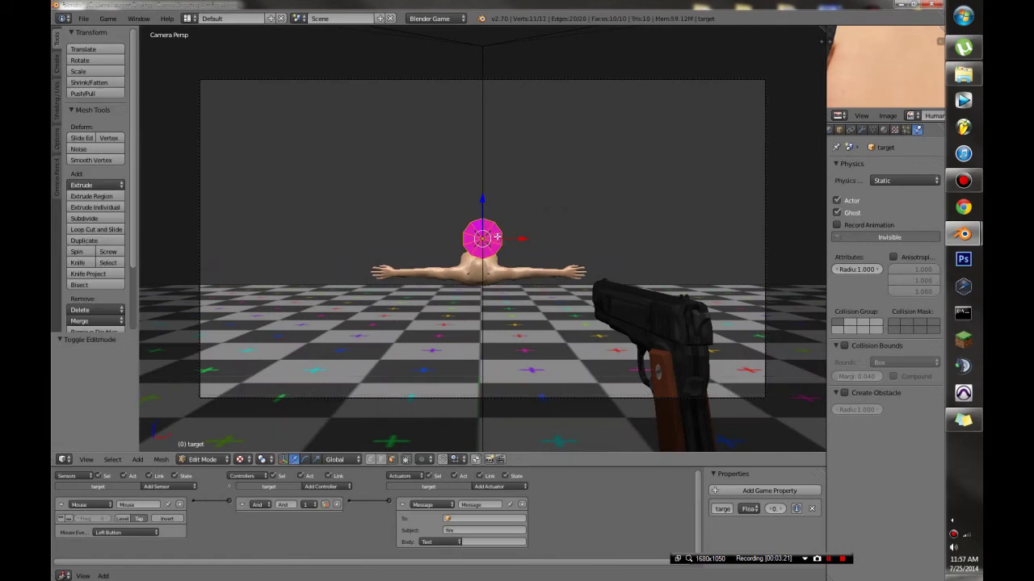
key(s)
click(754, 218)
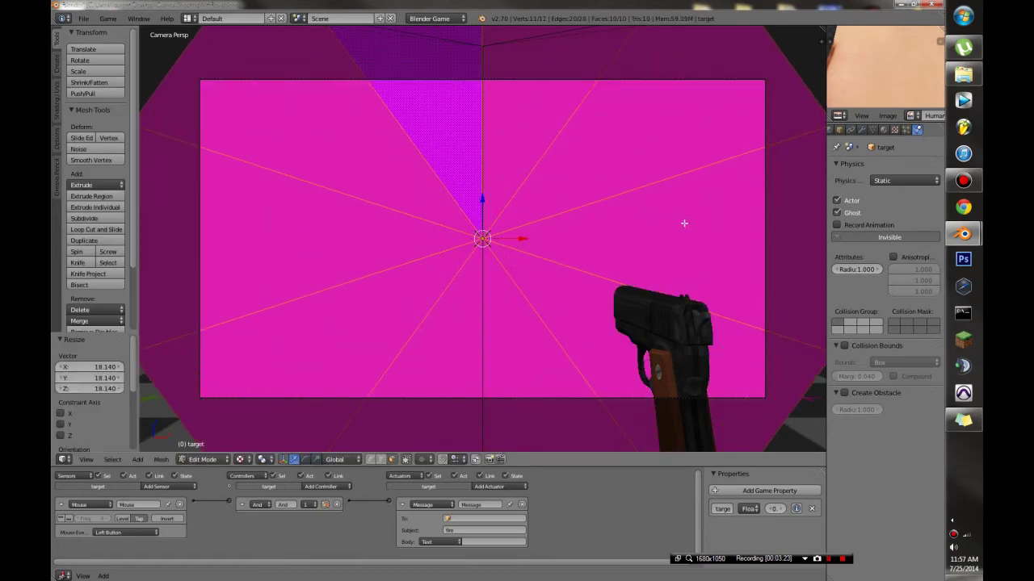
key(Tab)
key(p)
click(634, 244)
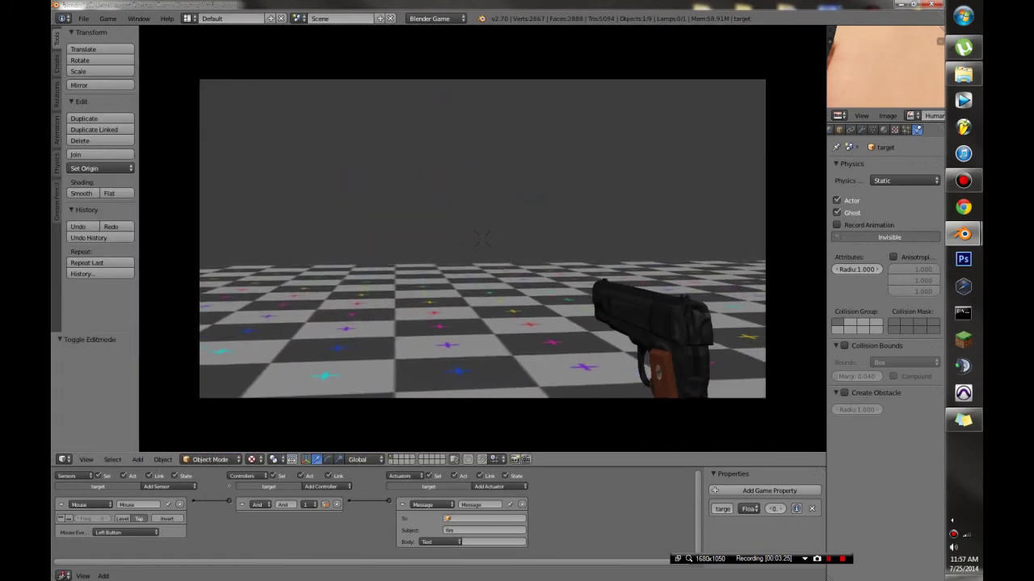
key(Escape)
Select the whole target mesh, shrink it to 0.030, then play and shoot the character
key(Tab)
key(a)
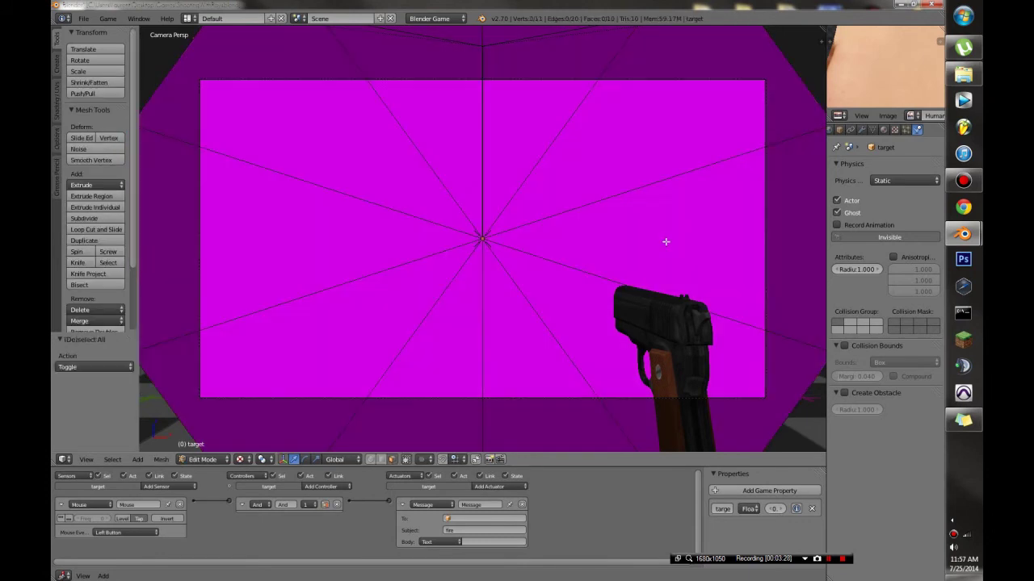
key(a)
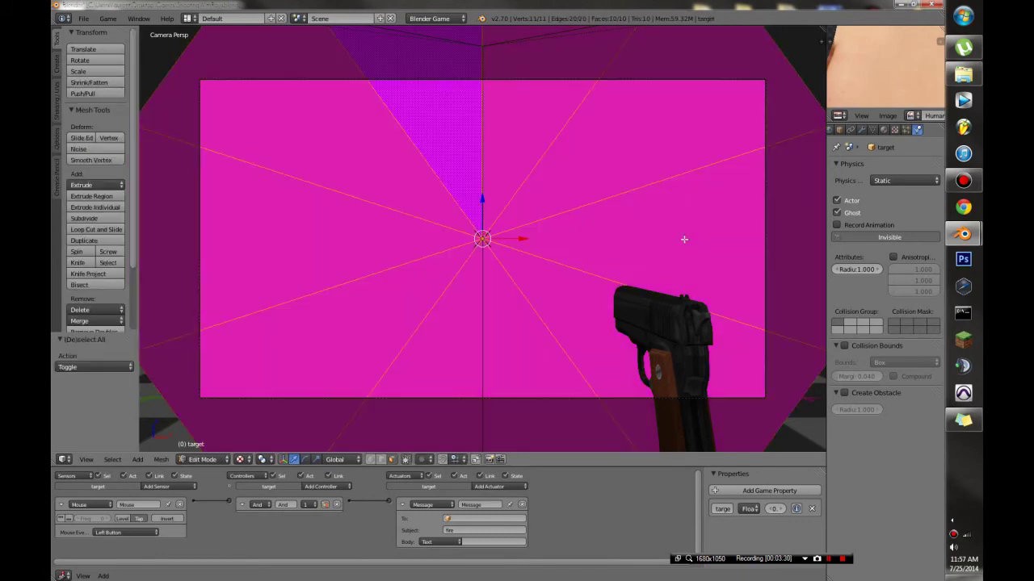
key(s)
click(495, 237)
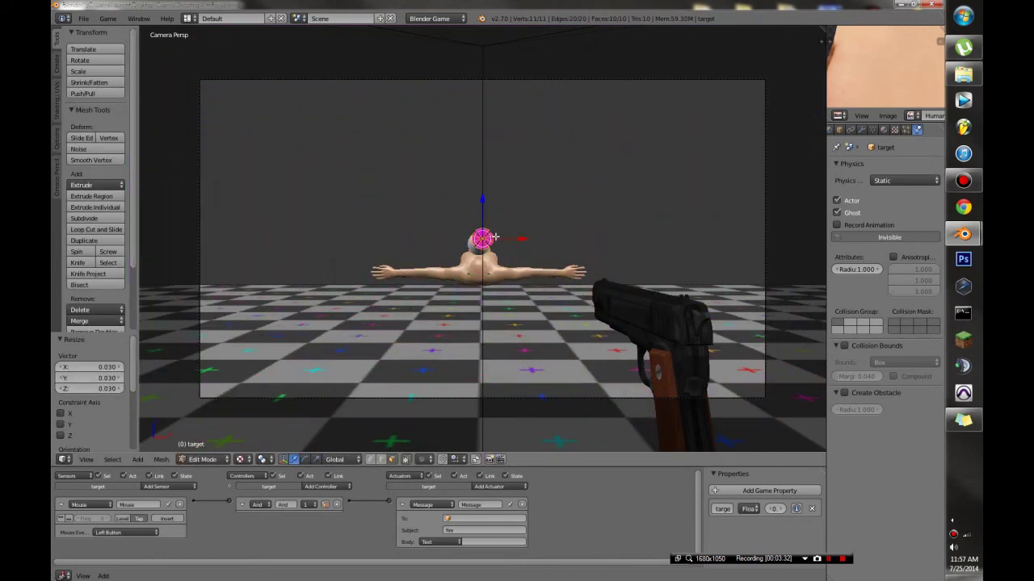
key(Tab)
key(p)
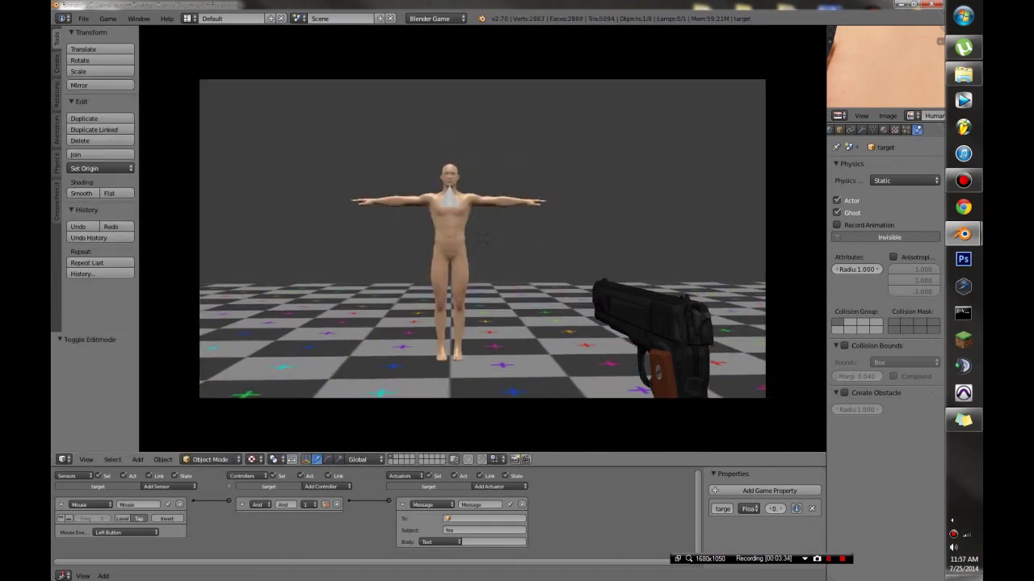
click(482, 237)
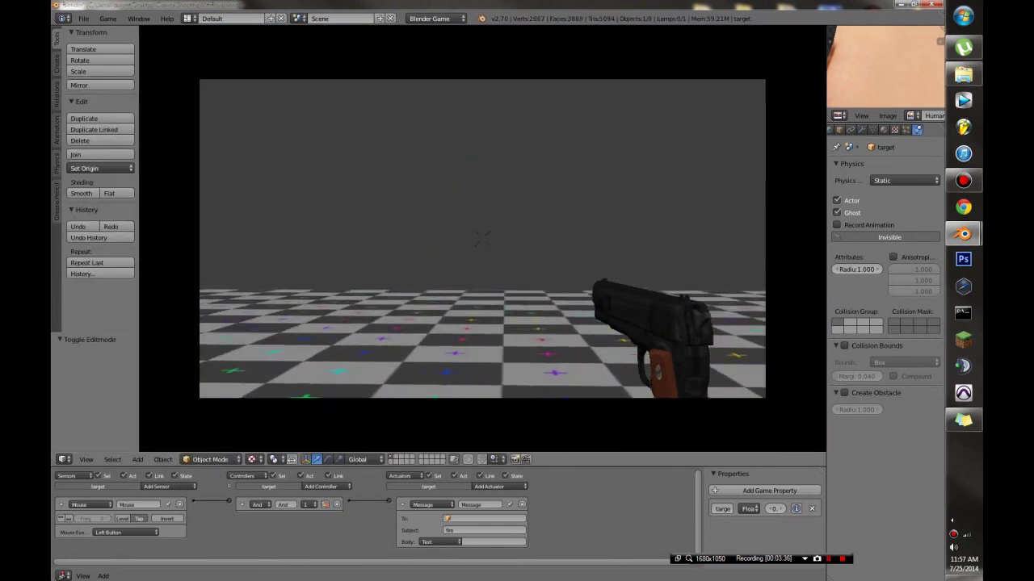
Exit the game test and orbit out to view the checkered floor, fallen figure and camera rig
key(Escape)
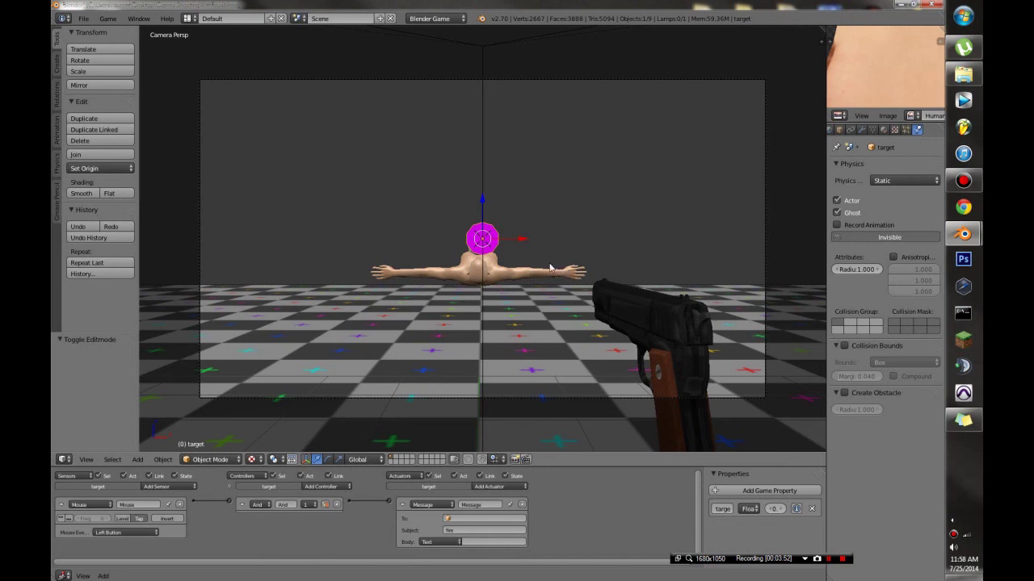
middle_drag(499, 258, 483, 282)
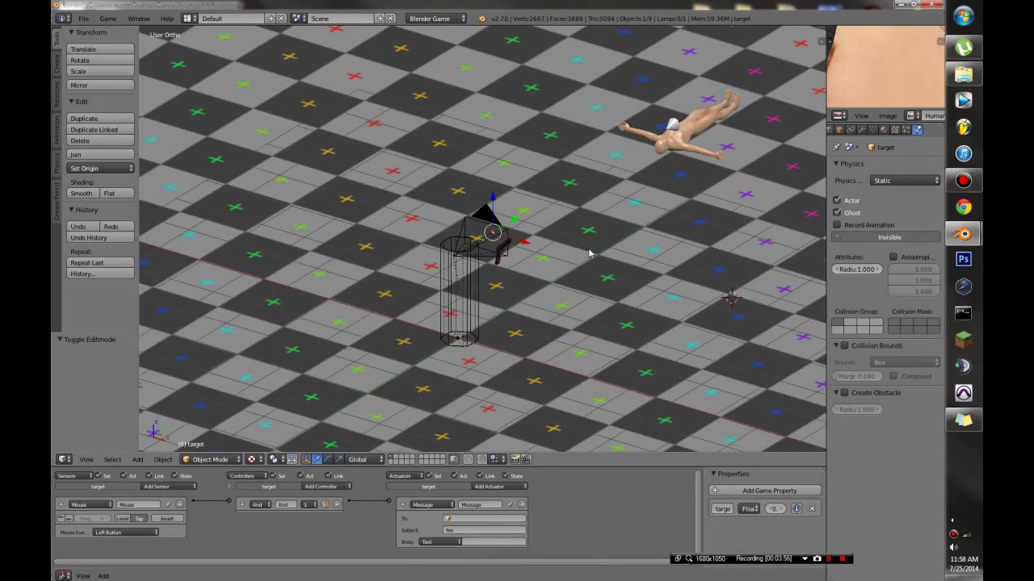
scroll(592, 255, down, 2)
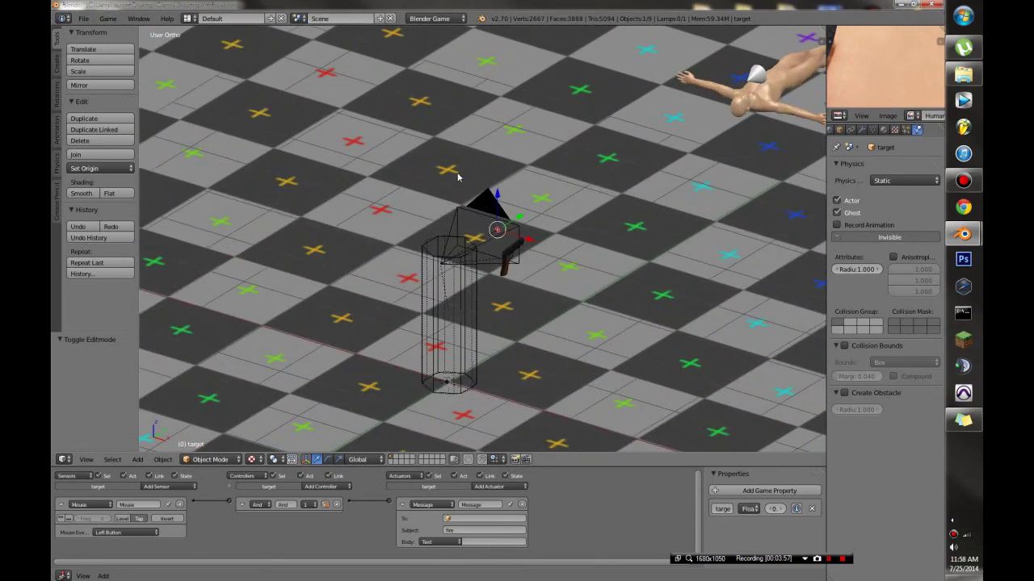